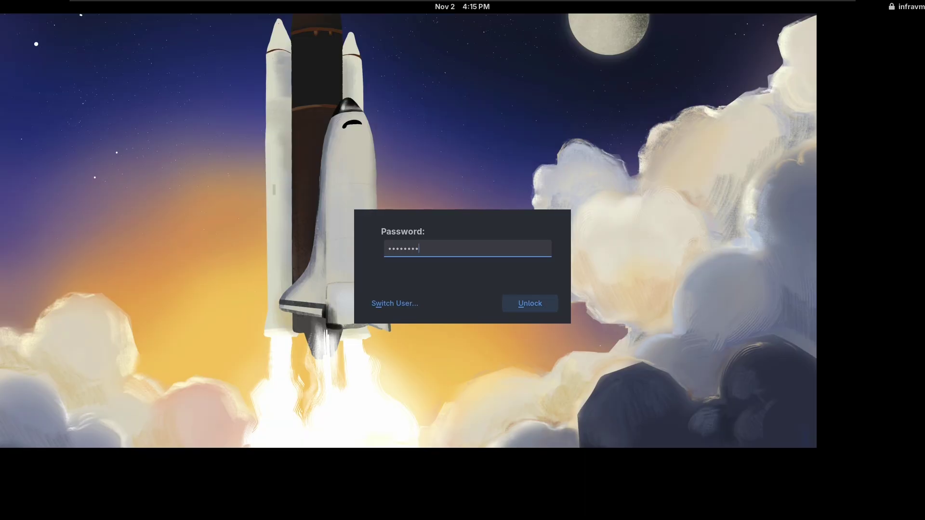
{"action": "left_click", "coordinate": [634, 95]}
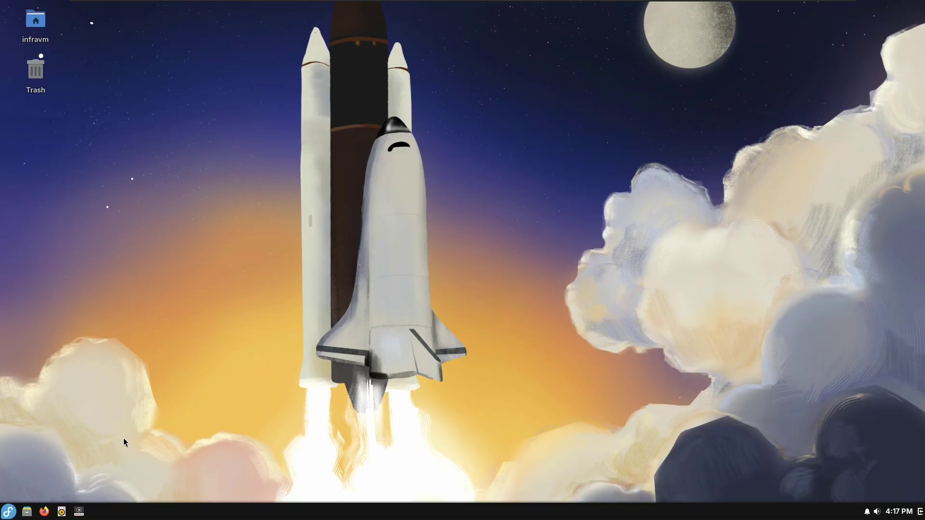
- Open Budgie Control Center through the settings shortcut of the application launcher
{"action": "left_click", "coordinate": [9, 511]}
{"action": "key", "text": "super"}
{"action": "key", "text": "super"}
{"action": "key", "text": "super"}
{"action": "key", "text": "super"}
{"action": "left_click", "coordinate": [187, 483]}
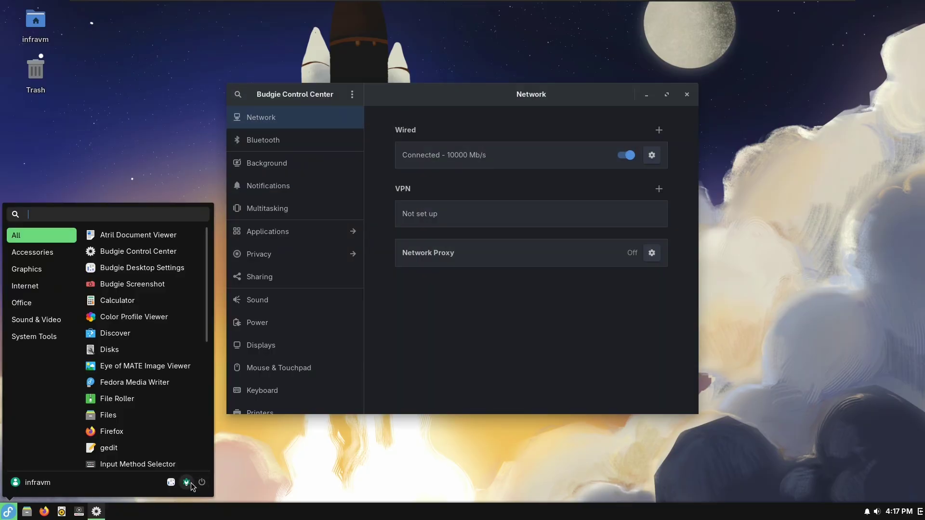
- Launch the Discover software center and spread its window and the Budgie Control Center window apart
{"action": "key", "text": "super"}
{"action": "key", "text": "super"}
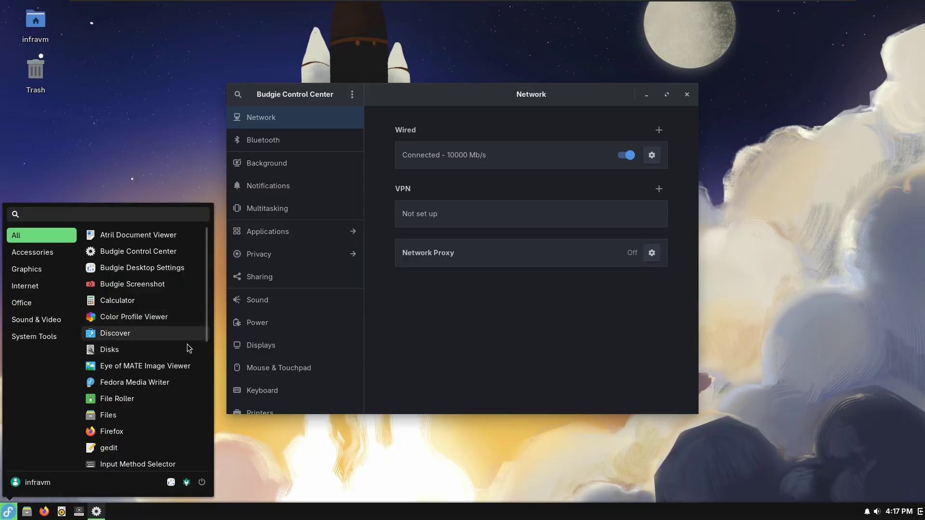
{"action": "left_click_drag", "start_coordinate": [211, 424], "coordinate": [203, 308]}
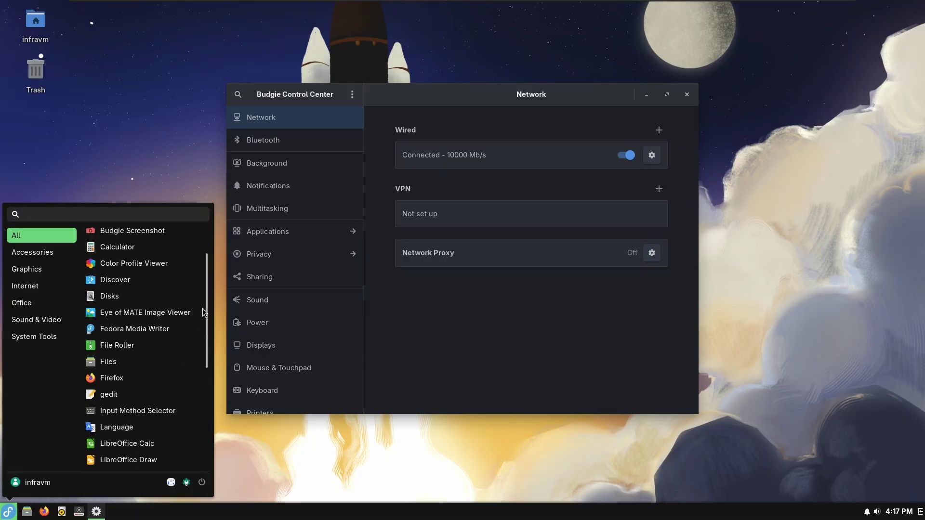
{"action": "left_click", "coordinate": [134, 284]}
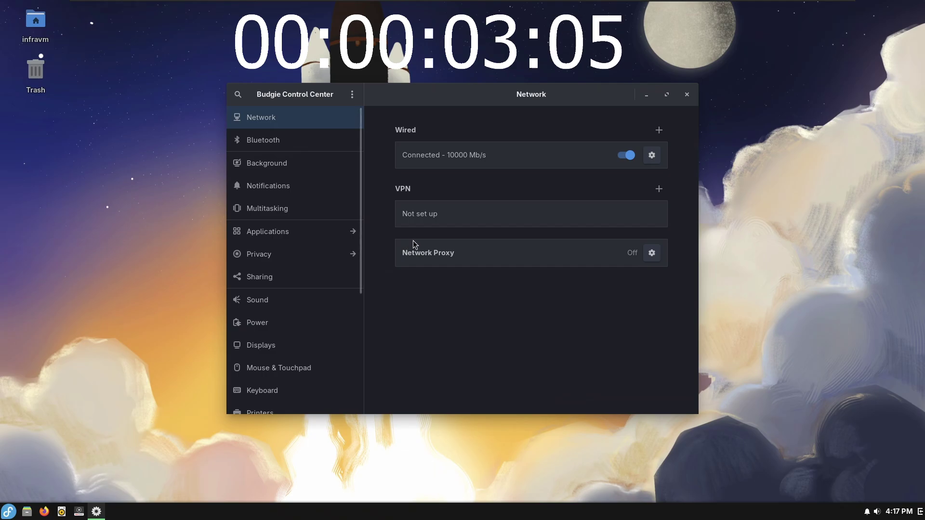
{"action": "left_click_drag", "start_coordinate": [522, 103], "coordinate": [679, 155]}
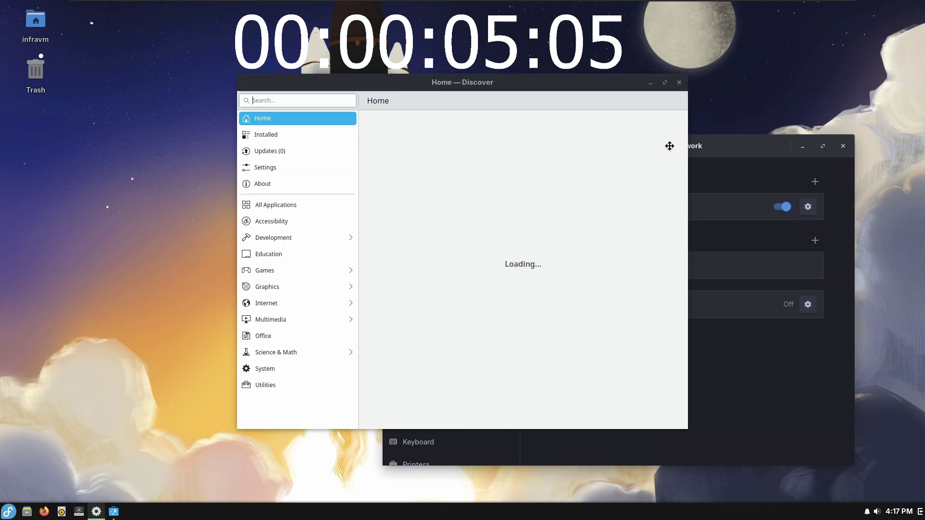
{"action": "left_click_drag", "start_coordinate": [518, 81], "coordinate": [344, 96]}
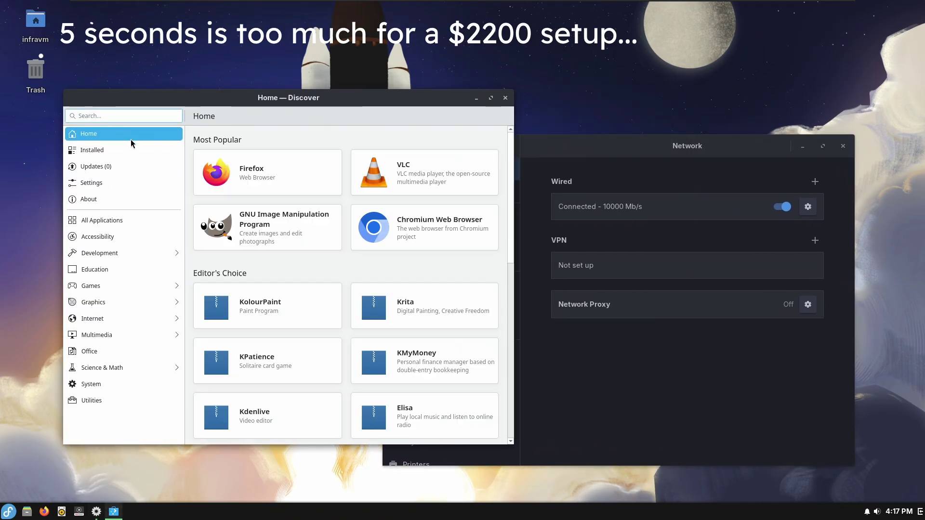
- Close Discover and look through the category list of Budgie Control Center
{"action": "left_click", "coordinate": [505, 97]}
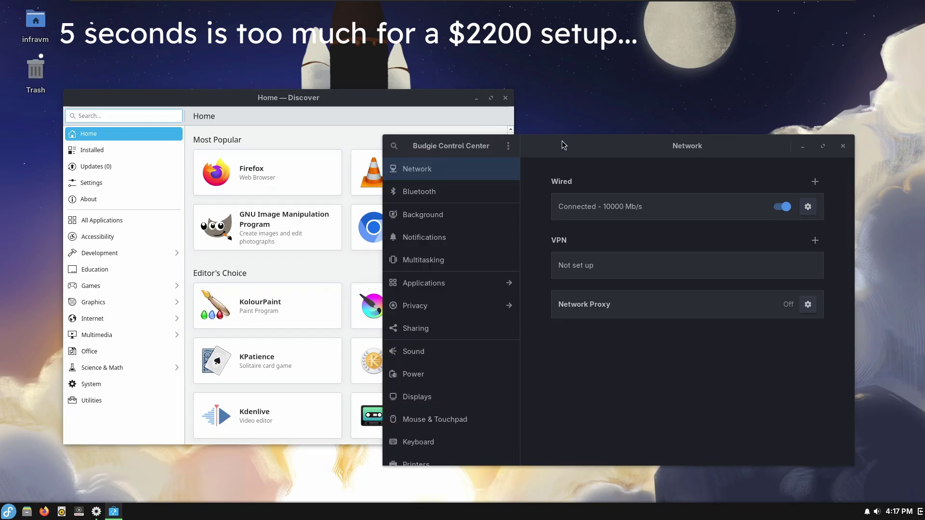
{"action": "left_click", "coordinate": [505, 98]}
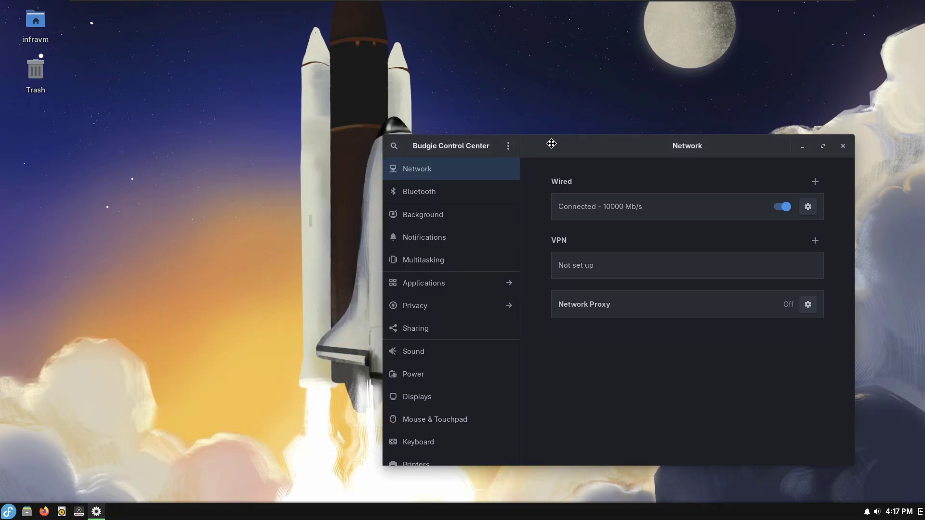
{"action": "left_click_drag", "start_coordinate": [551, 143], "coordinate": [526, 123]}
{"action": "scroll", "coordinate": [415, 337], "scroll_direction": "down", "scroll_amount": 5}
- Launch Budgie Screenshot to view its keyboard shortcuts, and close both it and Budgie Control Center
{"action": "left_click", "coordinate": [9, 511]}
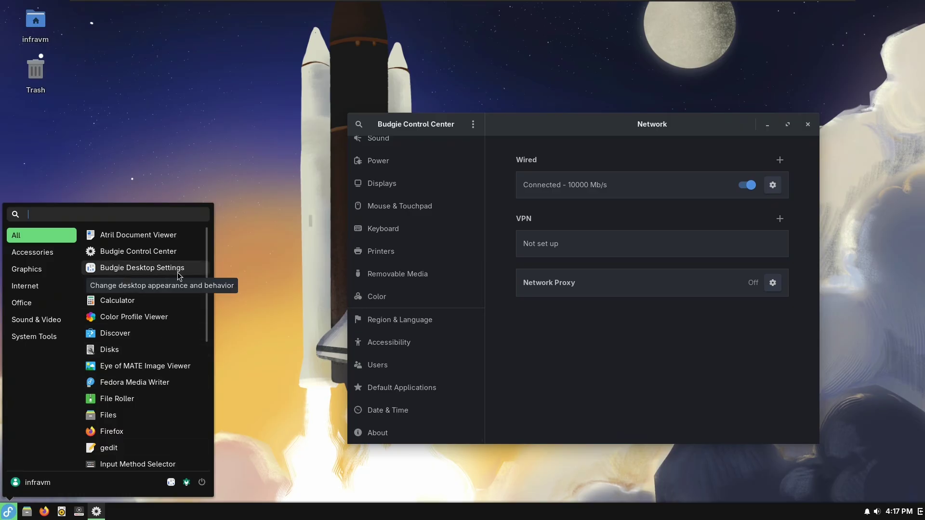
{"action": "left_click", "coordinate": [164, 284]}
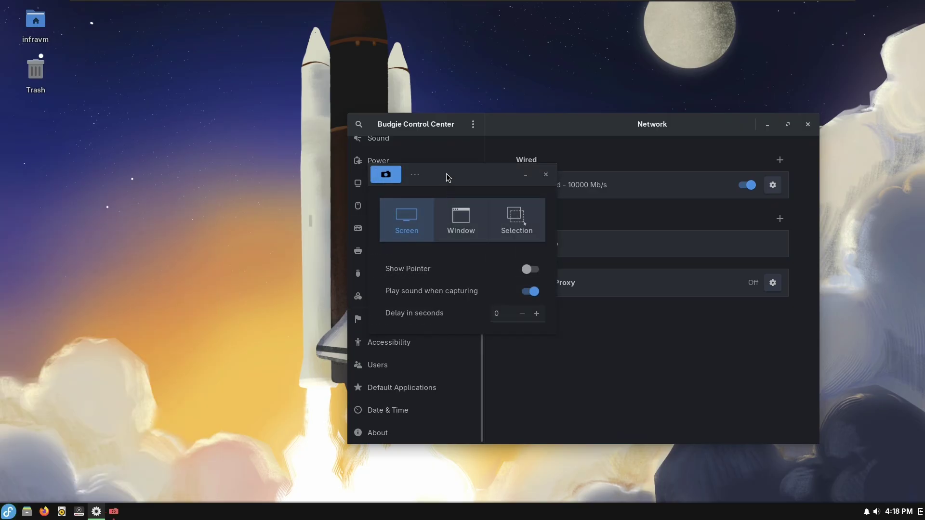
{"action": "left_click_drag", "start_coordinate": [428, 175], "coordinate": [235, 175]}
{"action": "left_click", "coordinate": [221, 176]}
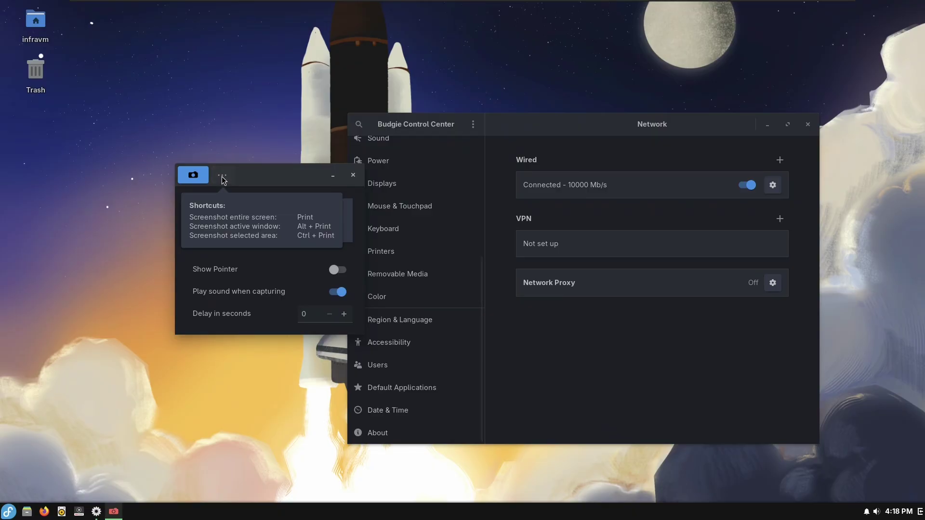
{"action": "left_click", "coordinate": [221, 175]}
{"action": "left_click", "coordinate": [353, 175]}
{"action": "left_click", "coordinate": [808, 125]}
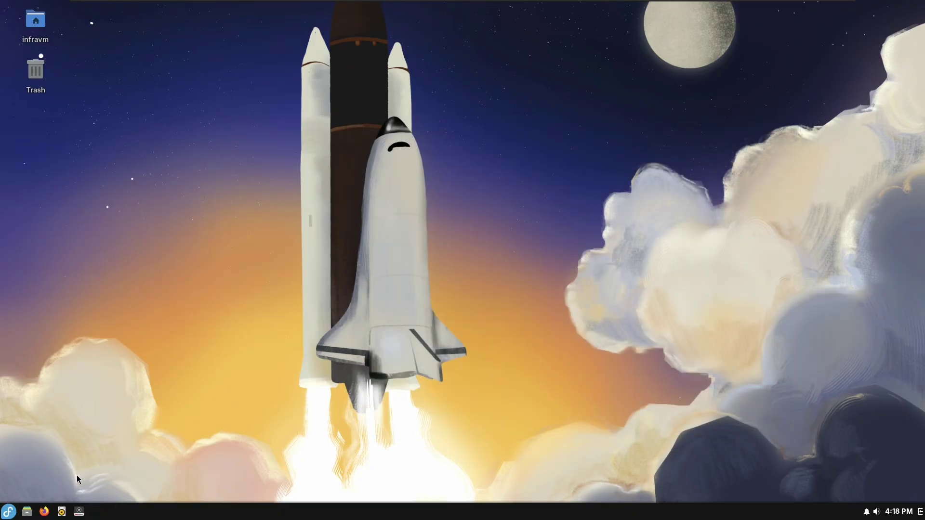
- Look through the list of installed applications and launch File Roller
{"action": "left_click", "coordinate": [9, 512]}
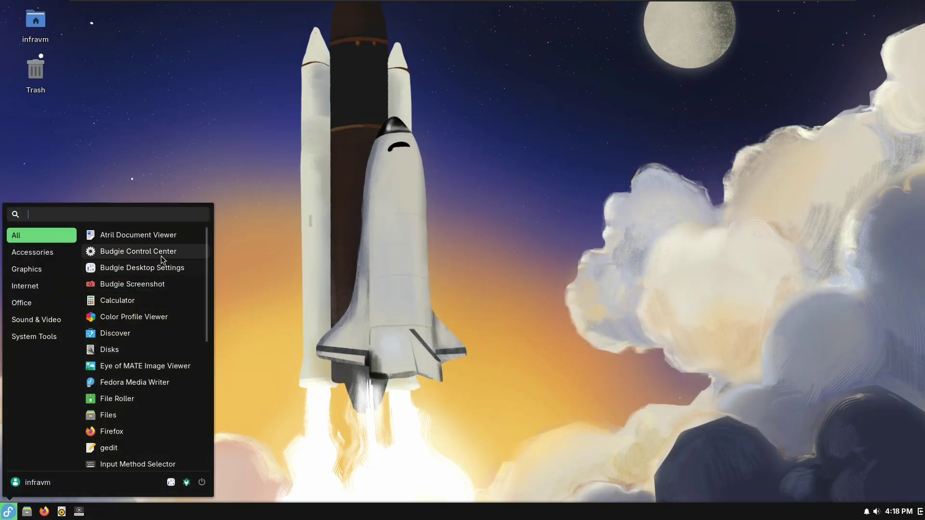
{"action": "scroll", "coordinate": [197, 323], "scroll_direction": "down", "scroll_amount": 2}
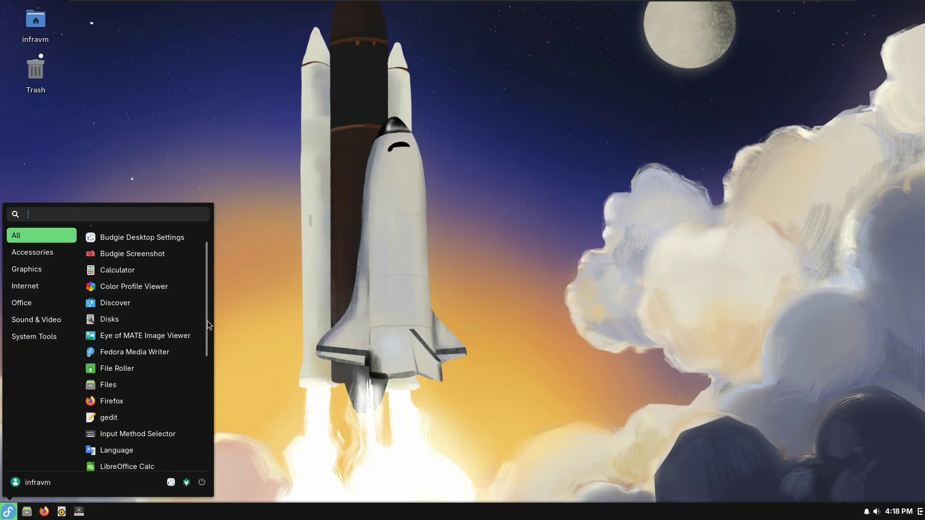
{"action": "left_click_drag", "start_coordinate": [207, 321], "coordinate": [222, 247]}
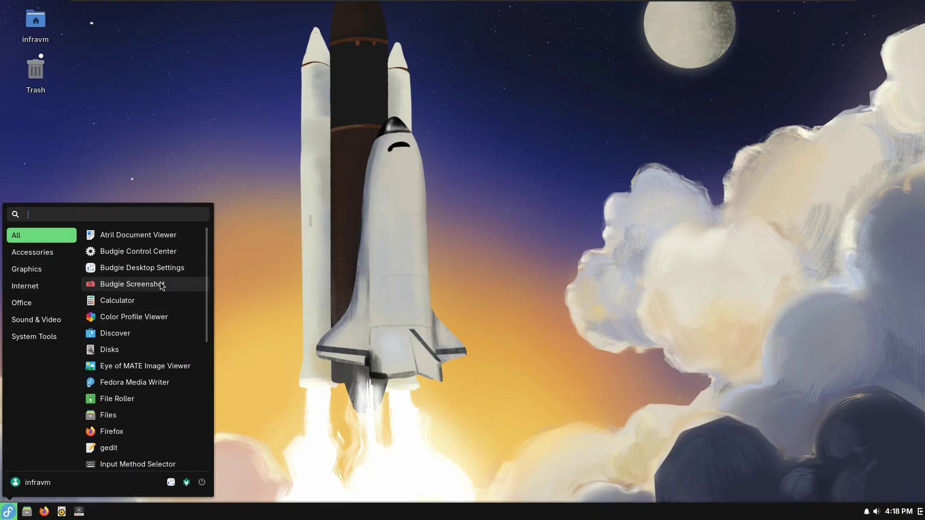
{"action": "scroll", "coordinate": [166, 345], "scroll_direction": "down", "scroll_amount": 5}
{"action": "scroll", "coordinate": [155, 360], "scroll_direction": "up", "scroll_amount": 3}
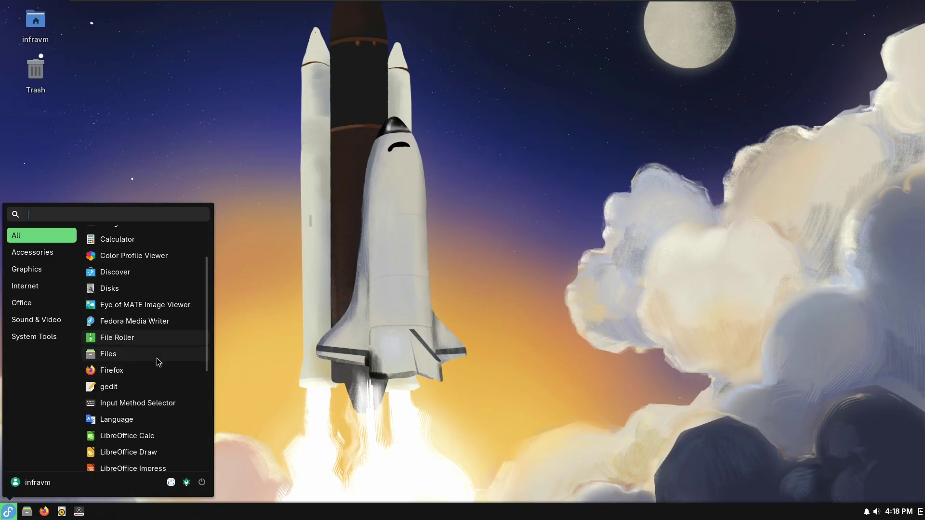
{"action": "scroll", "coordinate": [135, 371], "scroll_direction": "up", "scroll_amount": 1}
{"action": "left_click", "coordinate": [138, 368]}
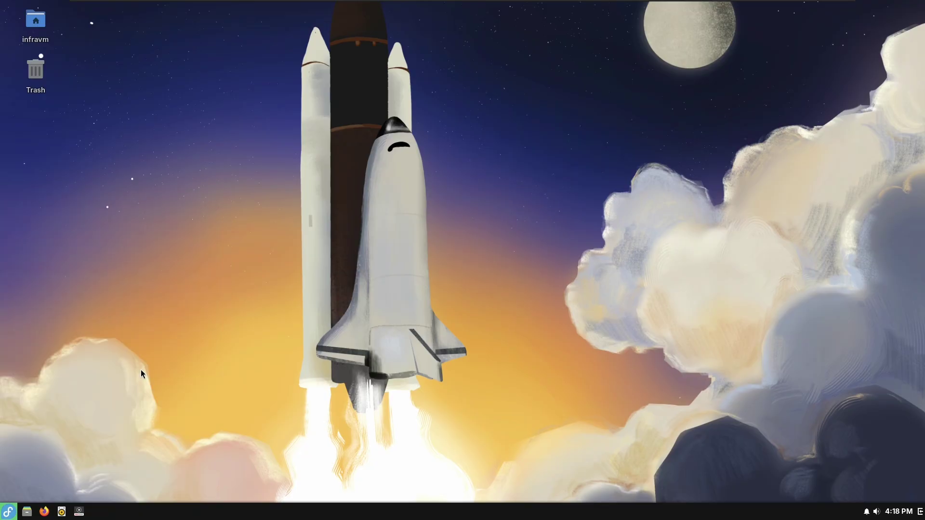
- Launch the gedit text editor and show its About information
{"action": "left_click", "coordinate": [8, 515]}
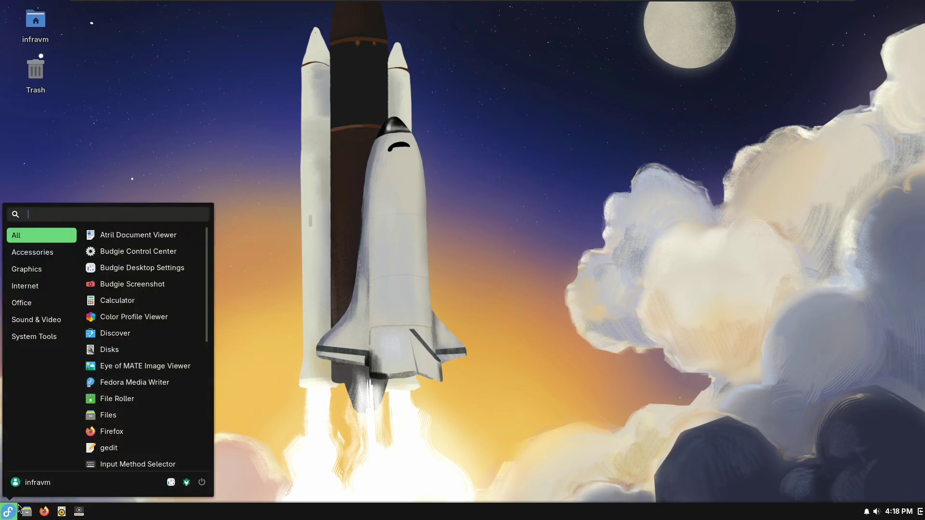
{"action": "scroll", "coordinate": [146, 423], "scroll_direction": "down", "scroll_amount": 2}
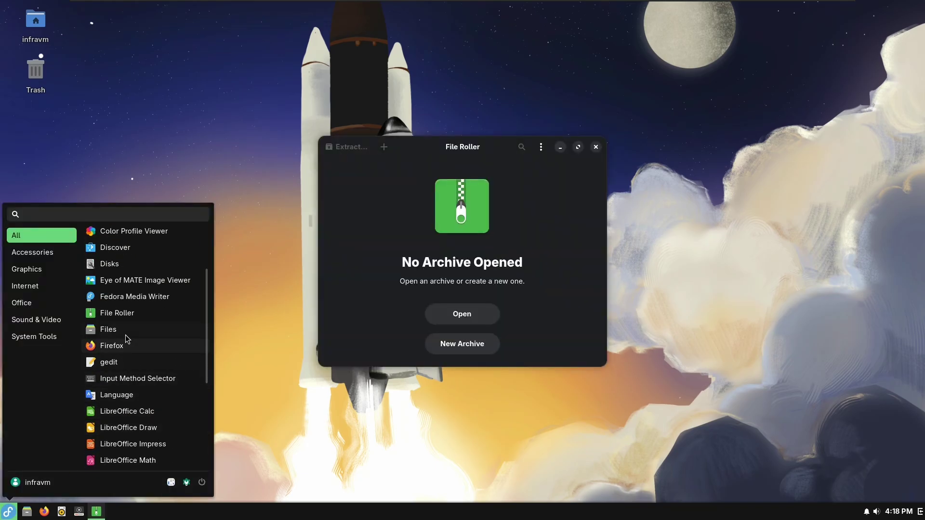
{"action": "left_click", "coordinate": [137, 363]}
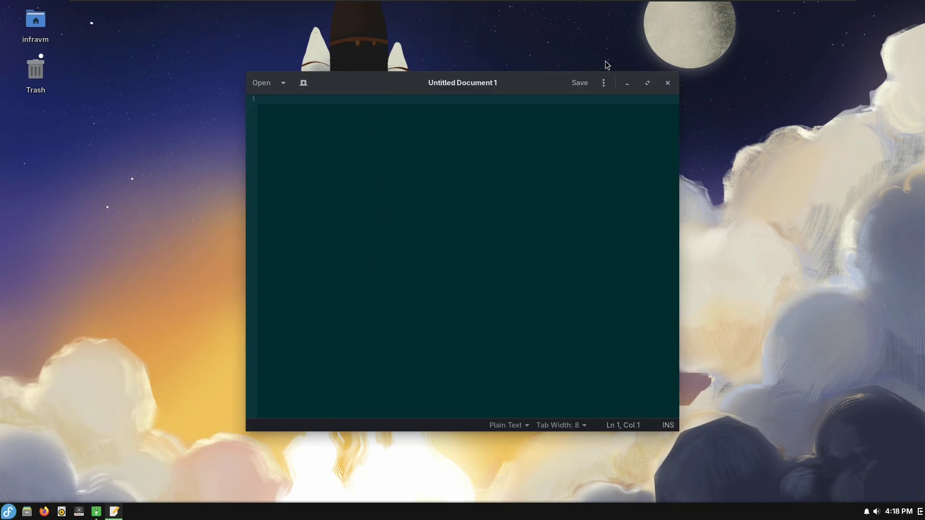
{"action": "left_click", "coordinate": [604, 83]}
{"action": "left_click", "coordinate": [574, 314]}
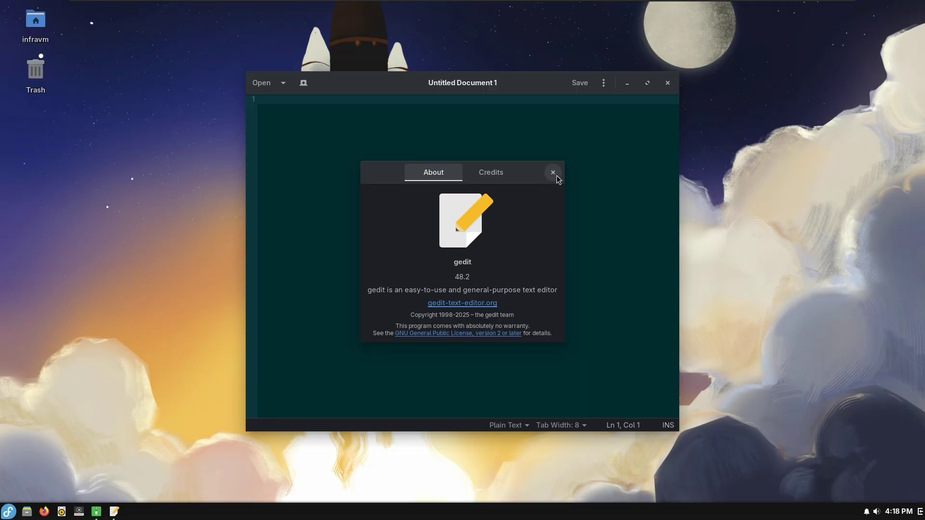
- Close the About dialog and quit both gedit and File Roller
{"action": "left_click", "coordinate": [553, 172]}
{"action": "key", "text": "ctrl+q"}
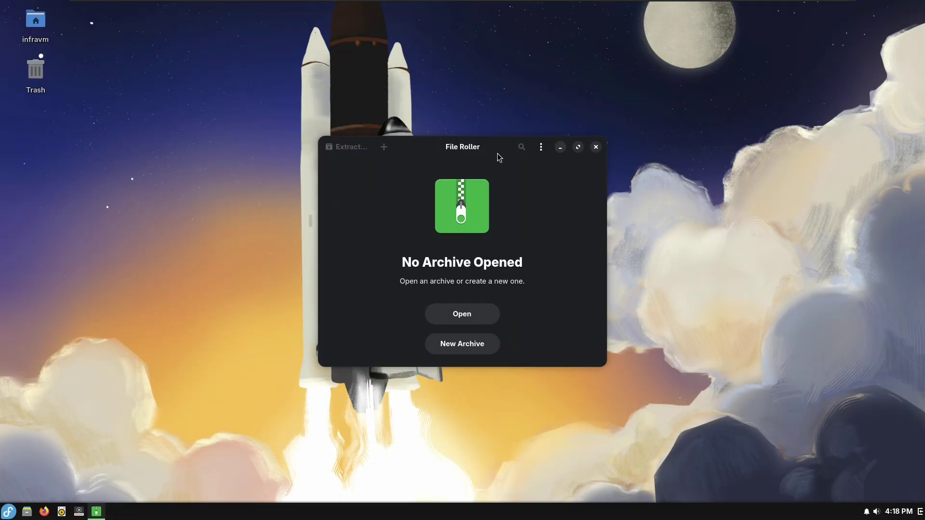
{"action": "key", "text": "ctrl+q"}
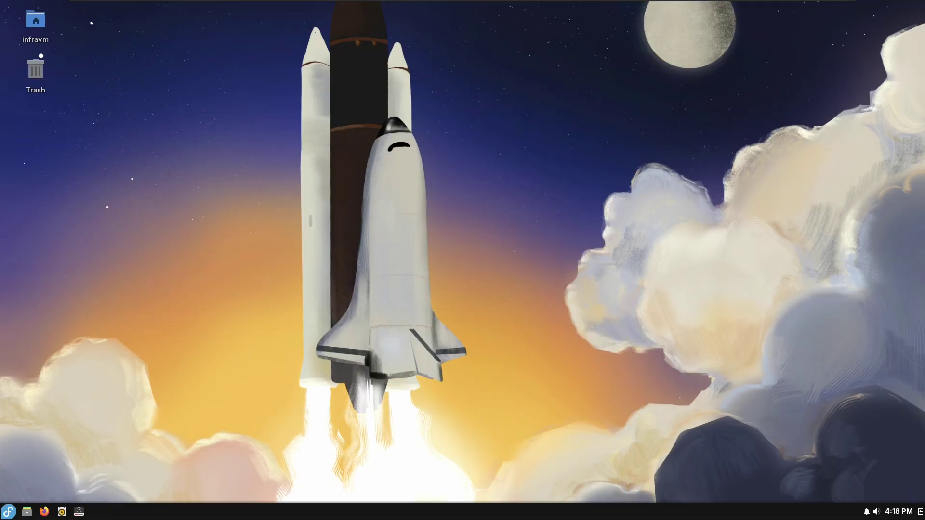
- Open the file manager on the home folder and check its About information
{"action": "key", "text": "super+e"}
{"action": "left_click_drag", "start_coordinate": [561, 125], "coordinate": [596, 143]}
{"action": "left_click", "coordinate": [469, 161]}
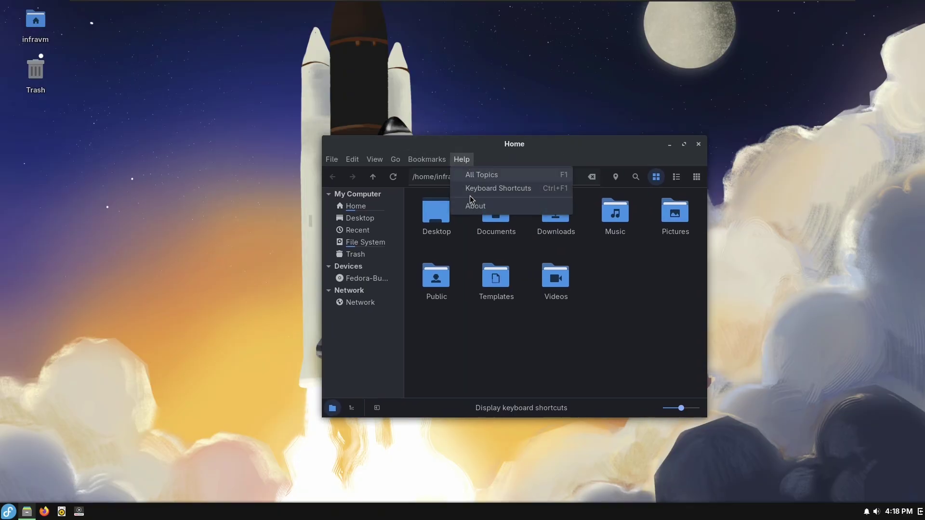
{"action": "left_click", "coordinate": [475, 205]}
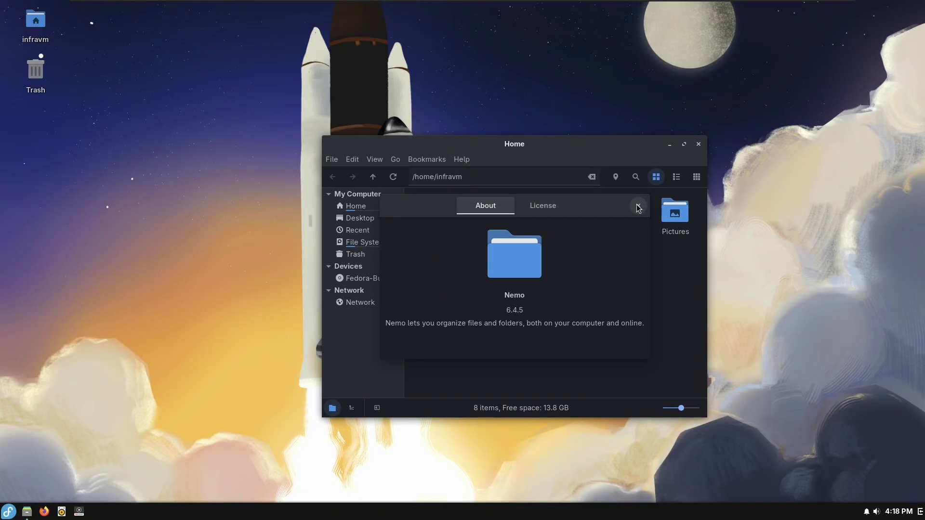
{"action": "left_click", "coordinate": [638, 209]}
- Reopen Budgie Control Center and close the file manager's Home window
{"action": "left_click", "coordinate": [9, 512]}
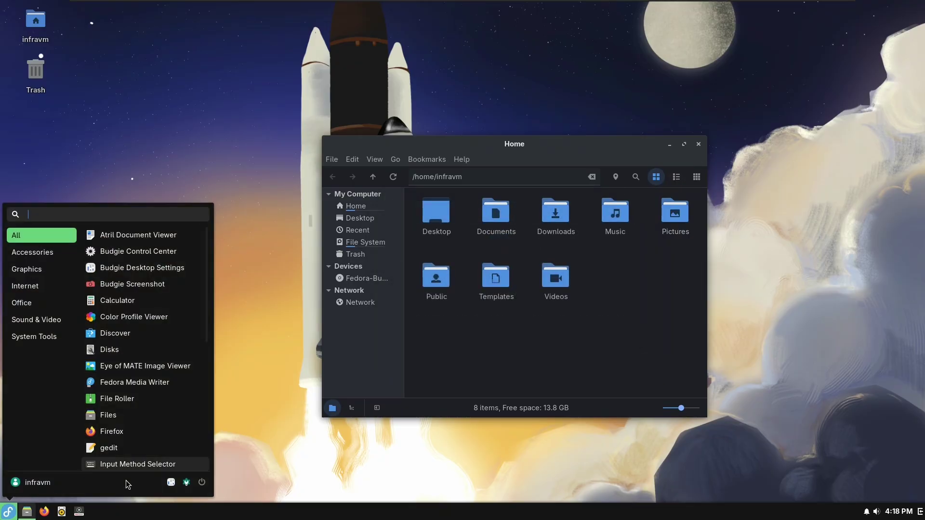
{"action": "key", "text": "Escape"}
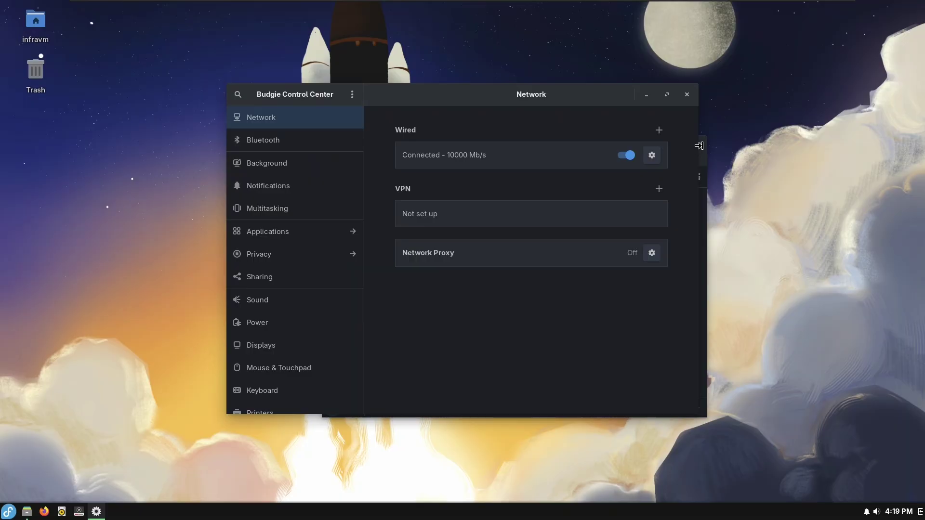
{"action": "left_click", "coordinate": [699, 152]}
{"action": "left_click", "coordinate": [696, 144]}
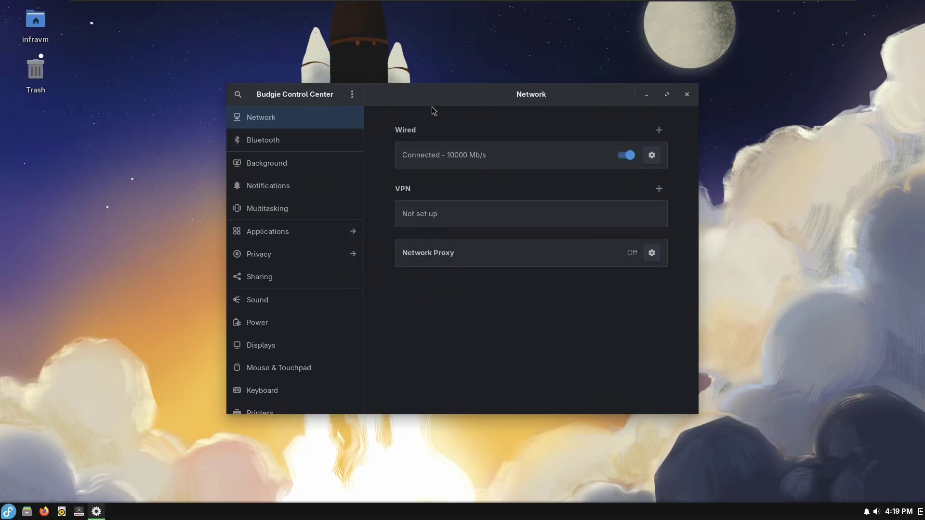
- Review the Bluetooth, Background, Notifications and Multitasking settings pages in Budgie Control Center
{"action": "left_click_drag", "start_coordinate": [434, 93], "coordinate": [418, 88]}
{"action": "scroll", "coordinate": [258, 271], "scroll_direction": "down", "scroll_amount": 5}
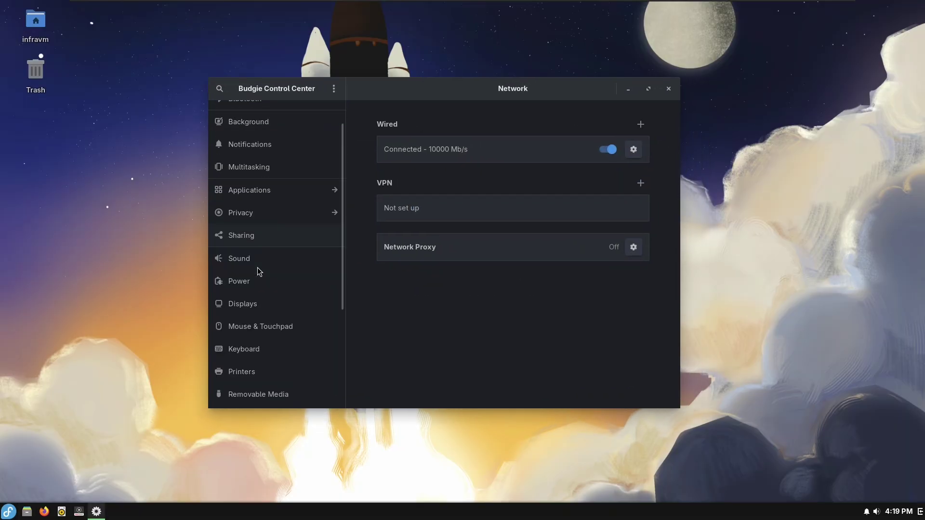
{"action": "scroll", "coordinate": [258, 328], "scroll_direction": "up", "scroll_amount": 5}
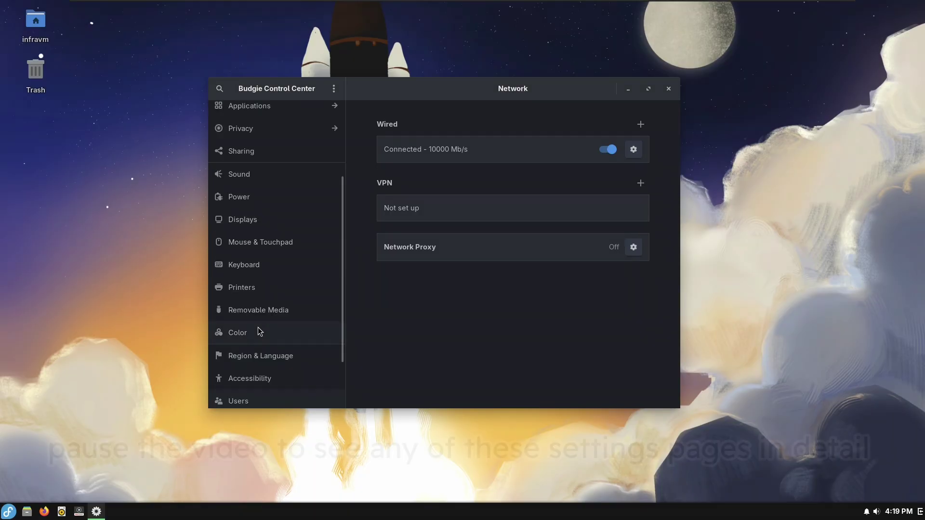
{"action": "left_click", "coordinate": [245, 133]}
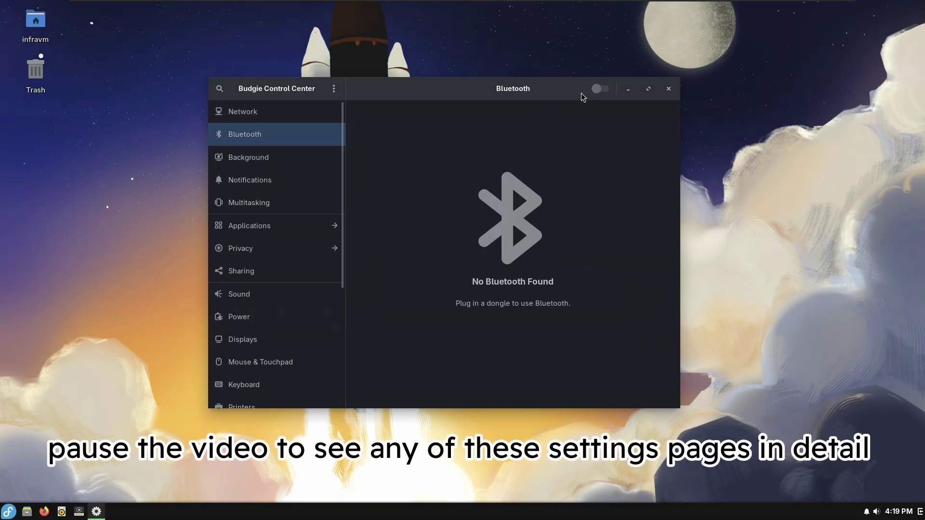
{"action": "left_click", "coordinate": [270, 155]}
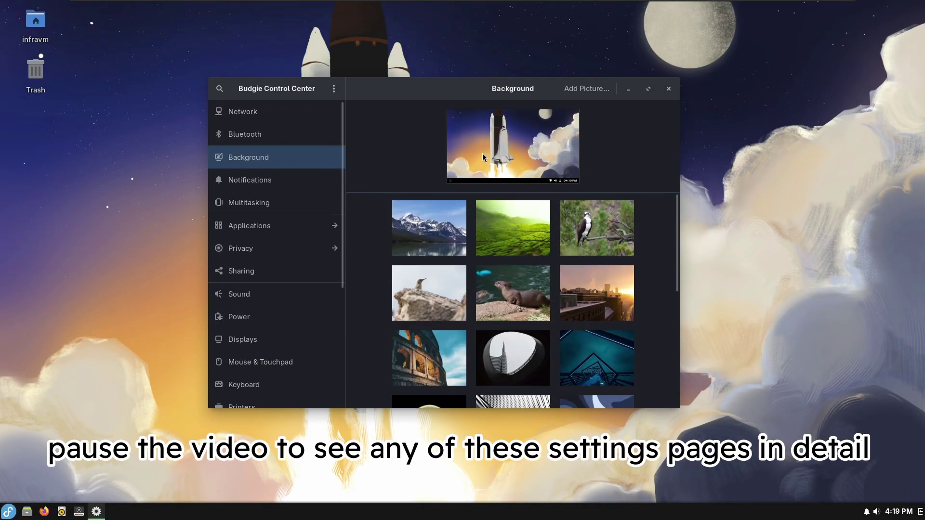
{"action": "left_click", "coordinate": [257, 181]}
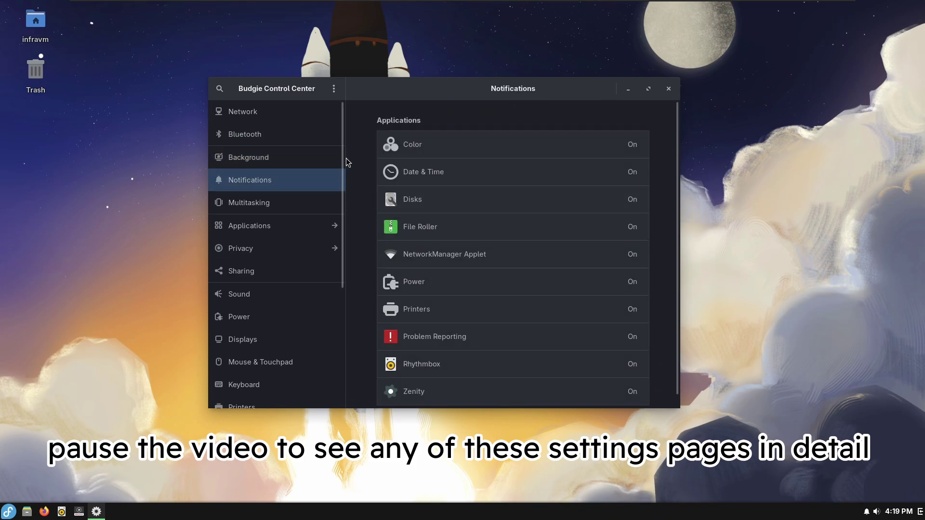
{"action": "left_click", "coordinate": [258, 203]}
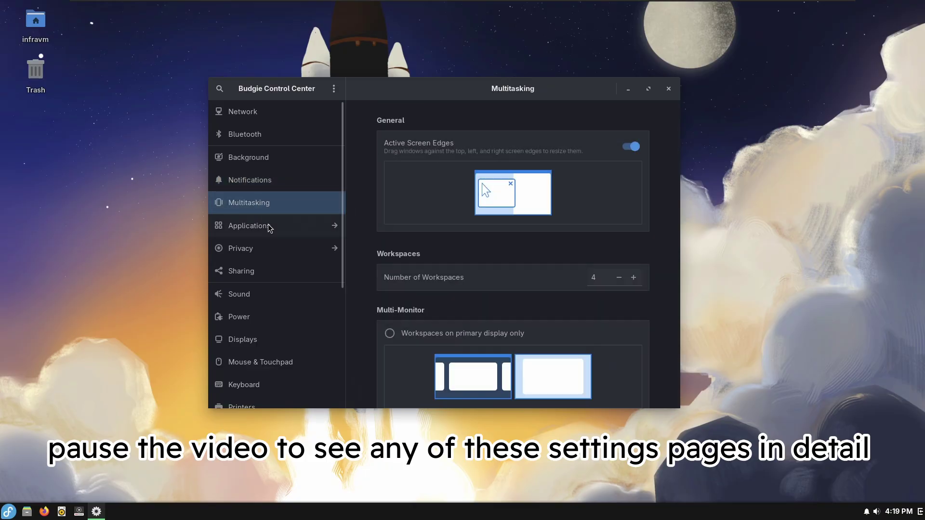
- Look through the rest of the Multitasking page and open the Applications settings
{"action": "scroll", "coordinate": [369, 232], "scroll_direction": "down", "scroll_amount": 5}
{"action": "scroll", "coordinate": [344, 222], "scroll_direction": "down", "scroll_amount": 2}
{"action": "left_click", "coordinate": [250, 201]}
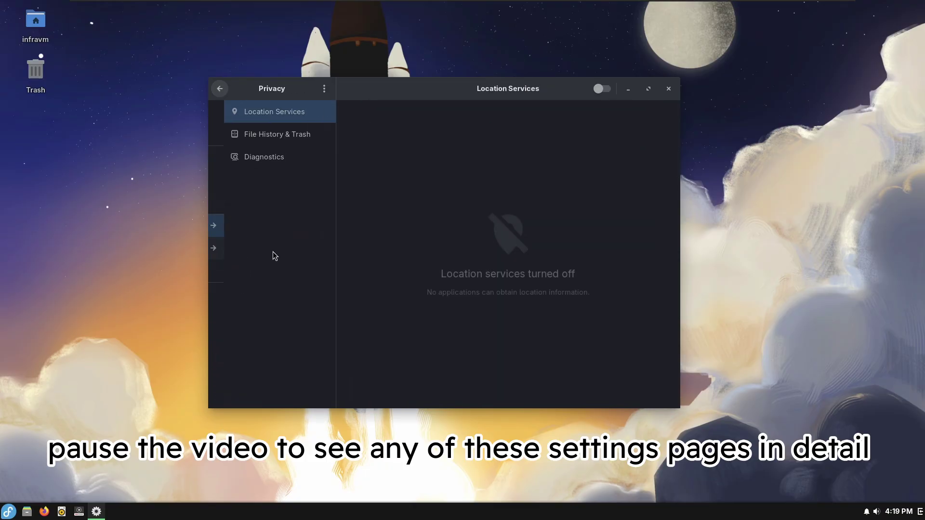
{"action": "left_click", "coordinate": [220, 88]}
{"action": "left_click", "coordinate": [255, 231]}
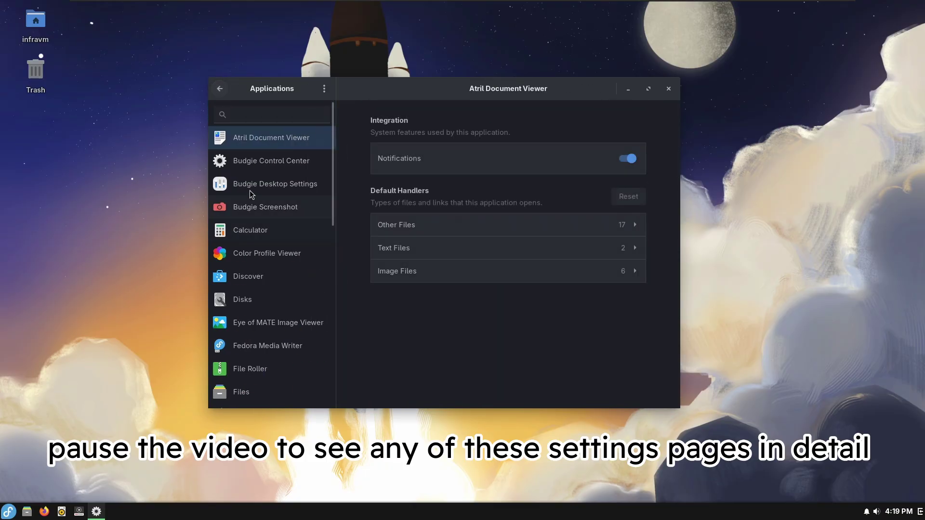
- Review the individual application settings for Budgie Control Center, Budgie Desktop Settings, Budgie Screenshot, Calculator and Atril Document Viewer
{"action": "left_click", "coordinate": [280, 169]}
{"action": "left_click", "coordinate": [273, 191]}
{"action": "left_click", "coordinate": [266, 212]}
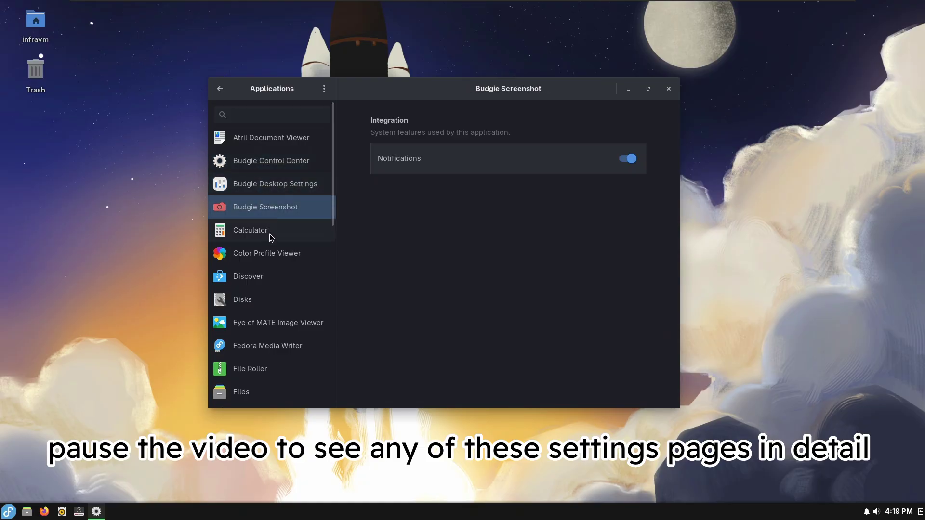
{"action": "left_click", "coordinate": [270, 233]}
{"action": "left_click", "coordinate": [257, 145]}
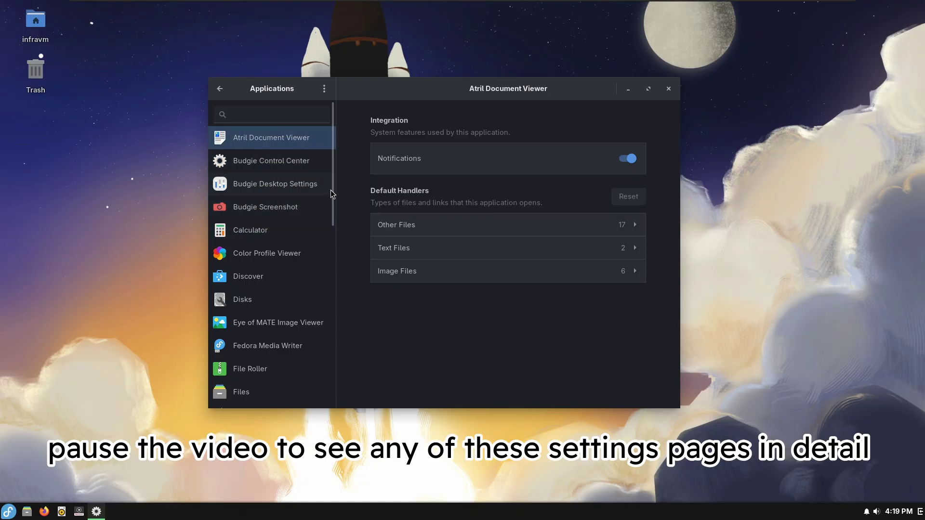
{"action": "left_click_drag", "start_coordinate": [331, 191], "coordinate": [301, 163]}
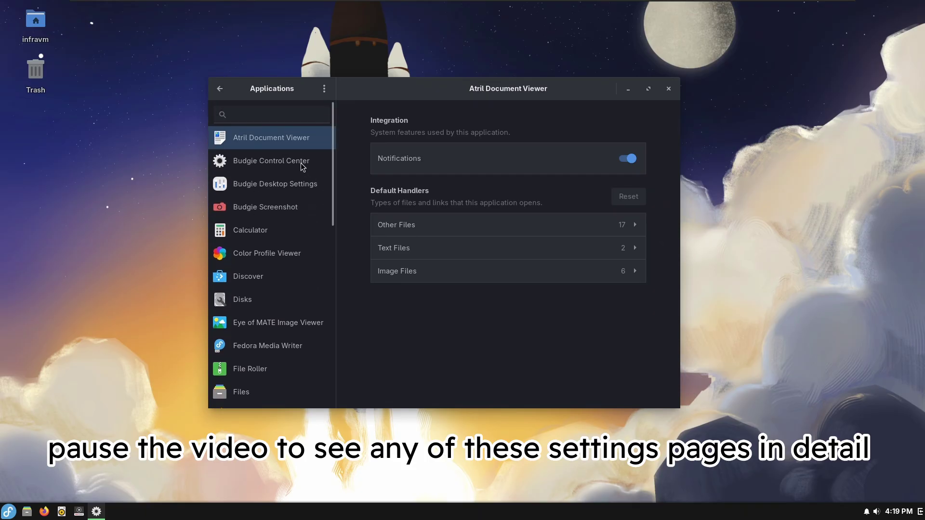
- Review the Privacy pages for location services, file history and trash, and diagnostics, and return to the main settings list
{"action": "left_click", "coordinate": [219, 89]}
{"action": "left_click", "coordinate": [258, 248]}
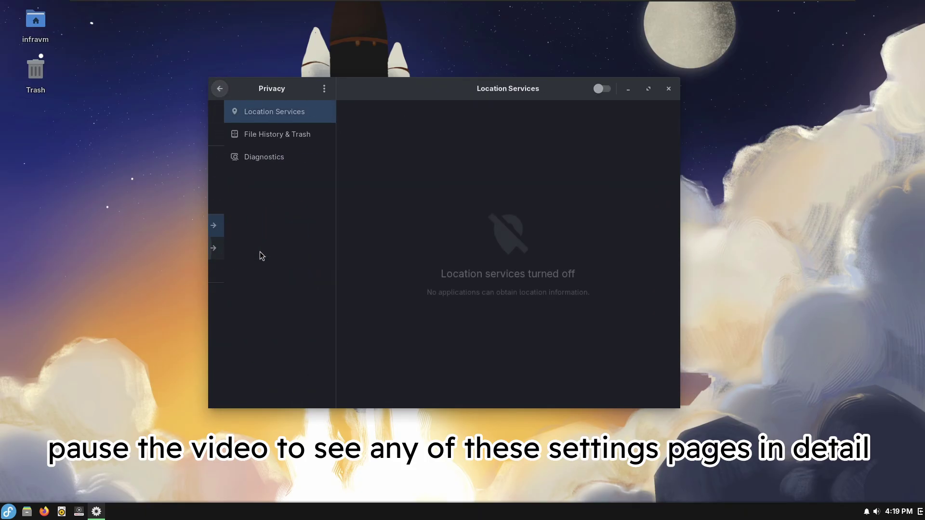
{"action": "left_click", "coordinate": [272, 144]}
{"action": "left_click", "coordinate": [263, 161]}
{"action": "left_click", "coordinate": [243, 113]}
{"action": "left_click", "coordinate": [219, 88]}
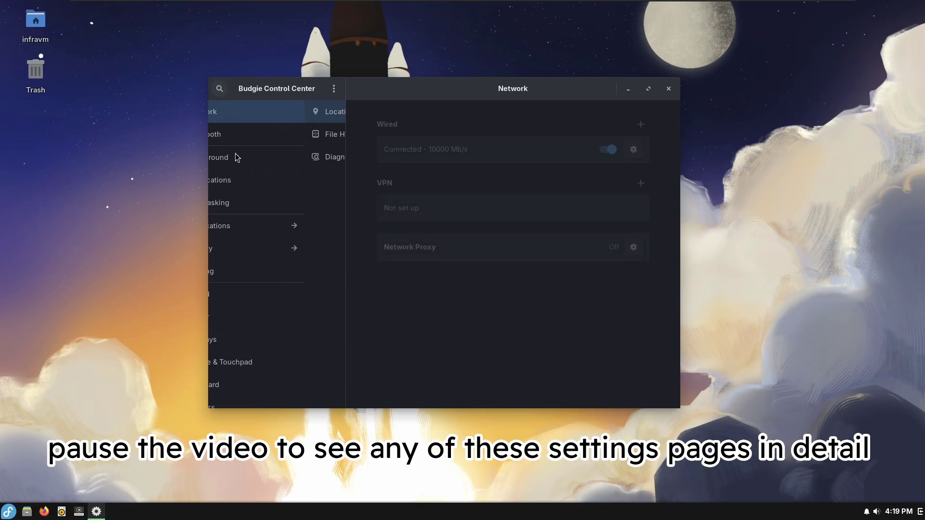
- Review the Sharing, Sound and Power settings pages
{"action": "left_click", "coordinate": [253, 277]}
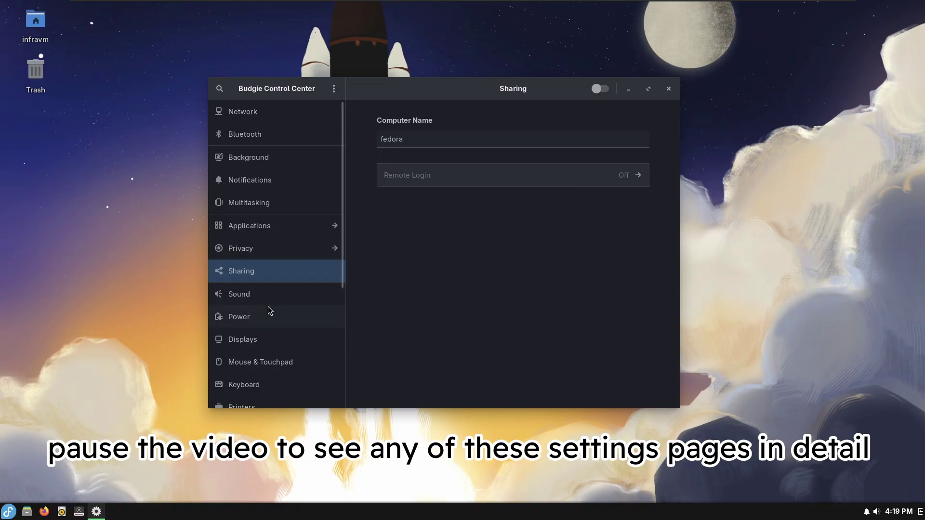
{"action": "left_click", "coordinate": [248, 294]}
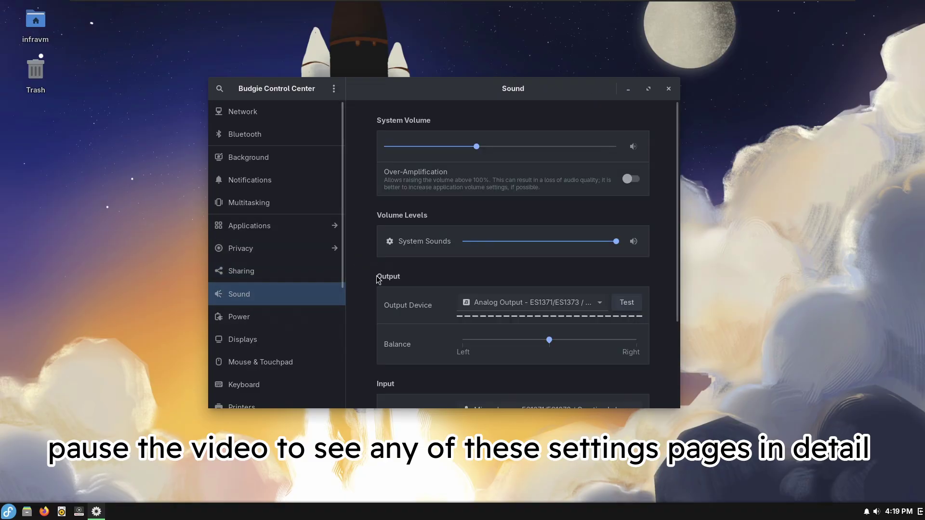
{"action": "scroll", "coordinate": [373, 282], "scroll_direction": "down", "scroll_amount": 5}
{"action": "scroll", "coordinate": [372, 284], "scroll_direction": "up", "scroll_amount": 5}
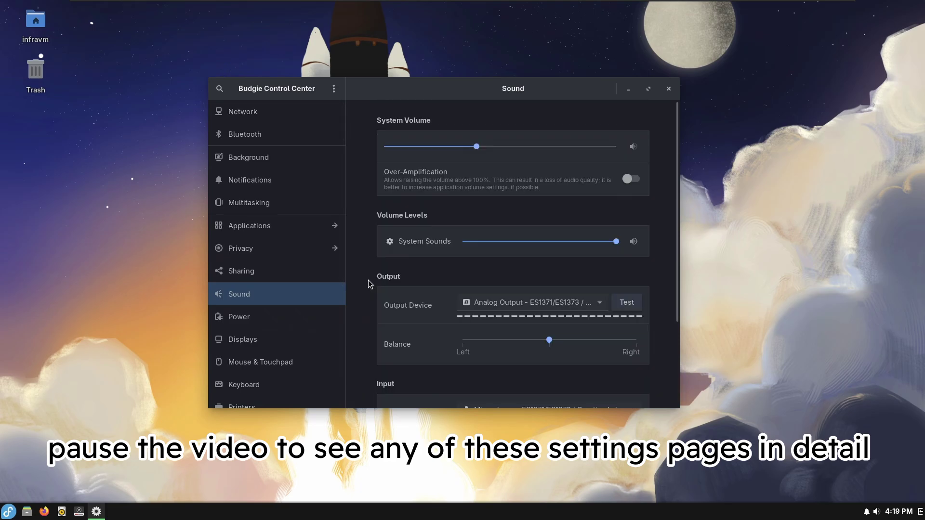
{"action": "left_click", "coordinate": [268, 318]}
- Review the Displays settings together with their Night Light options
{"action": "scroll", "coordinate": [292, 328], "scroll_direction": "down", "scroll_amount": 4}
{"action": "left_click", "coordinate": [257, 245]}
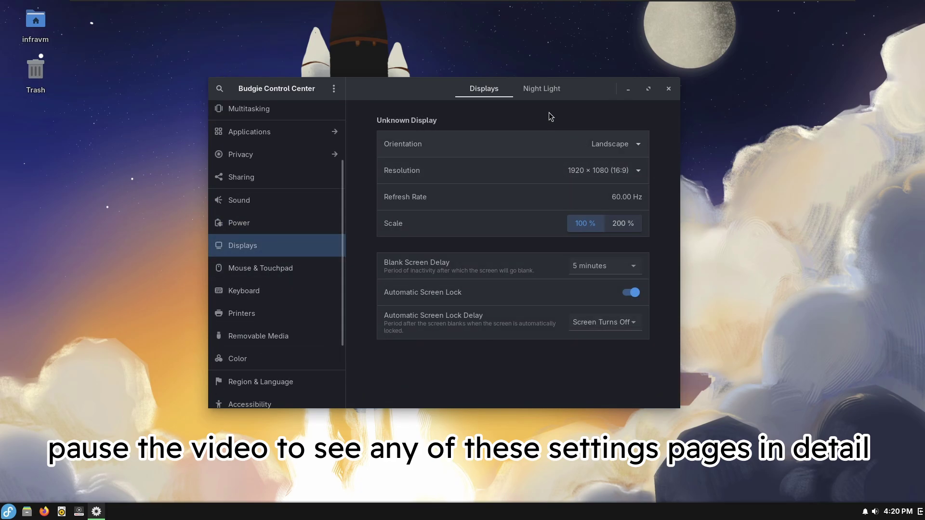
{"action": "left_click", "coordinate": [545, 86]}
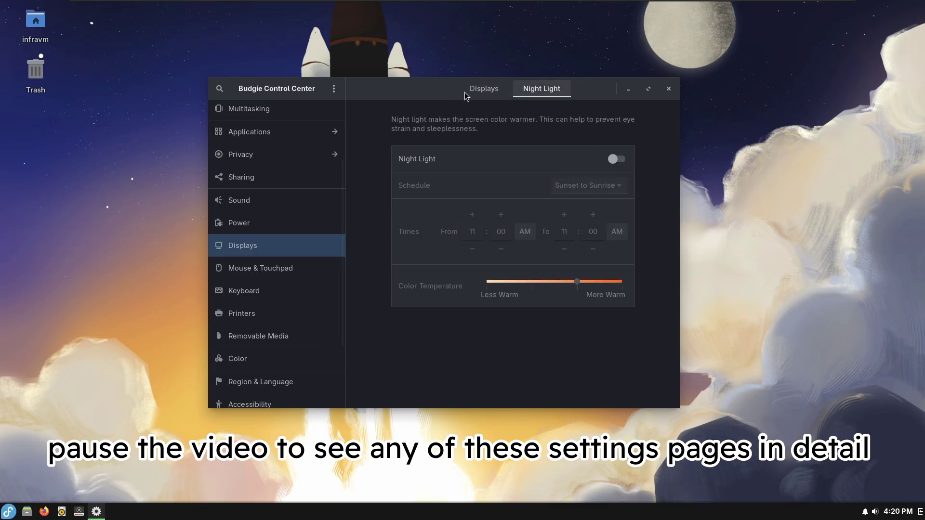
{"action": "left_click", "coordinate": [484, 92]}
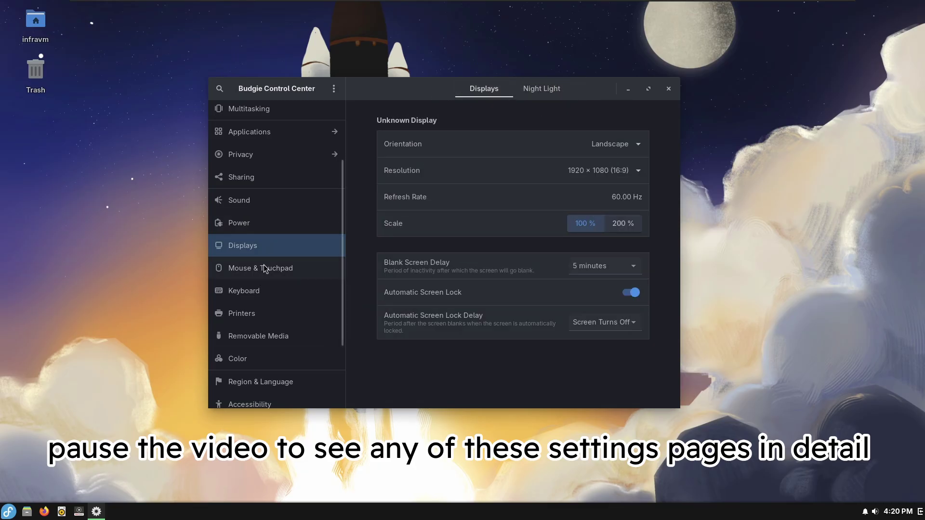
- Open the Mouse & Touchpad test area and try out clicking and scrolling in both directions
{"action": "left_click", "coordinate": [290, 269]}
{"action": "left_click", "coordinate": [572, 90]}
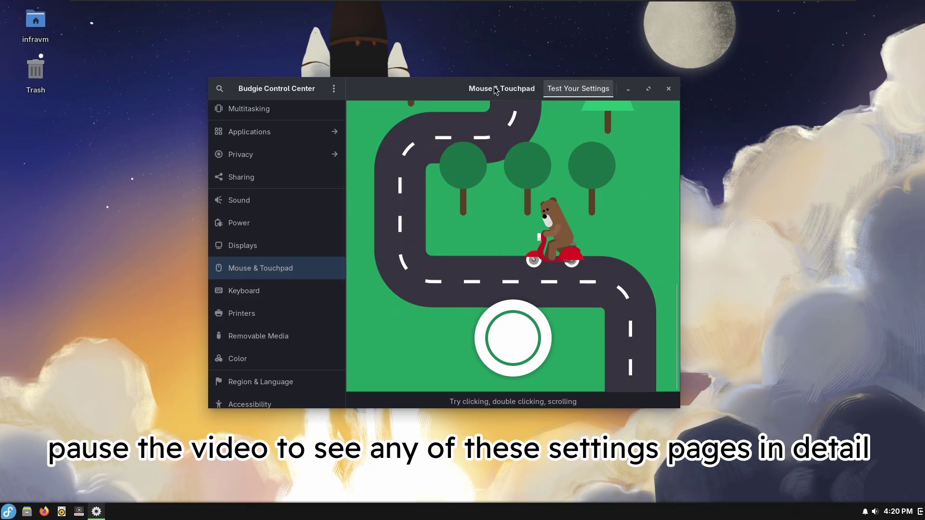
{"action": "left_click", "coordinate": [510, 336]}
{"action": "left_click", "coordinate": [513, 339]}
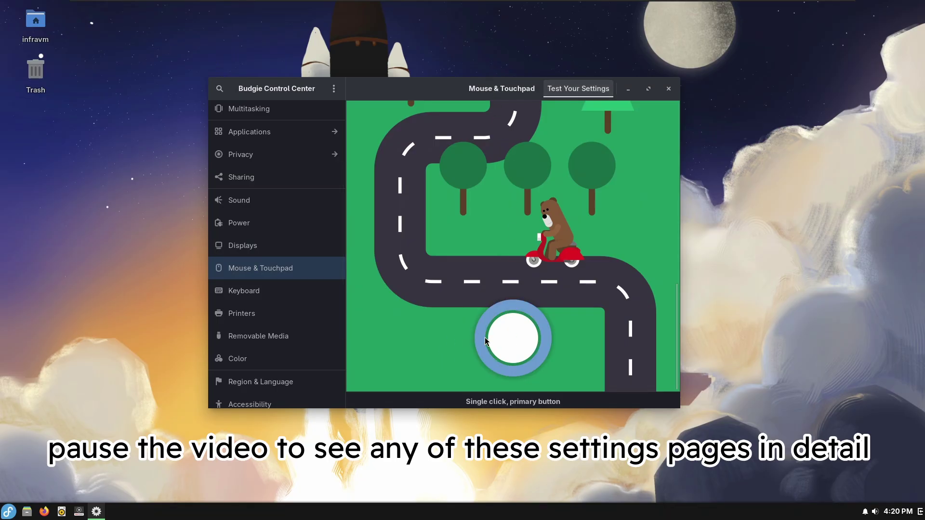
{"action": "scroll", "coordinate": [466, 253], "scroll_direction": "up", "scroll_amount": 10}
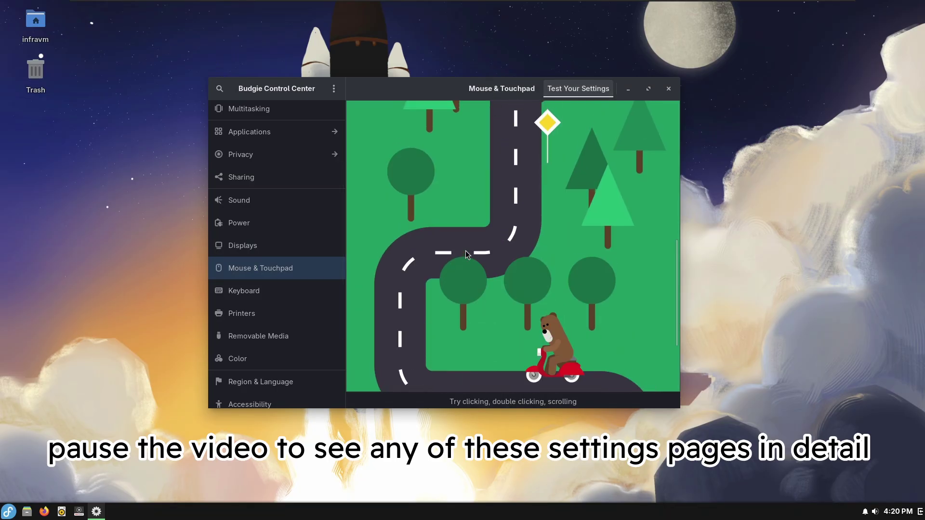
{"action": "scroll", "coordinate": [465, 250], "scroll_direction": "up", "scroll_amount": 2}
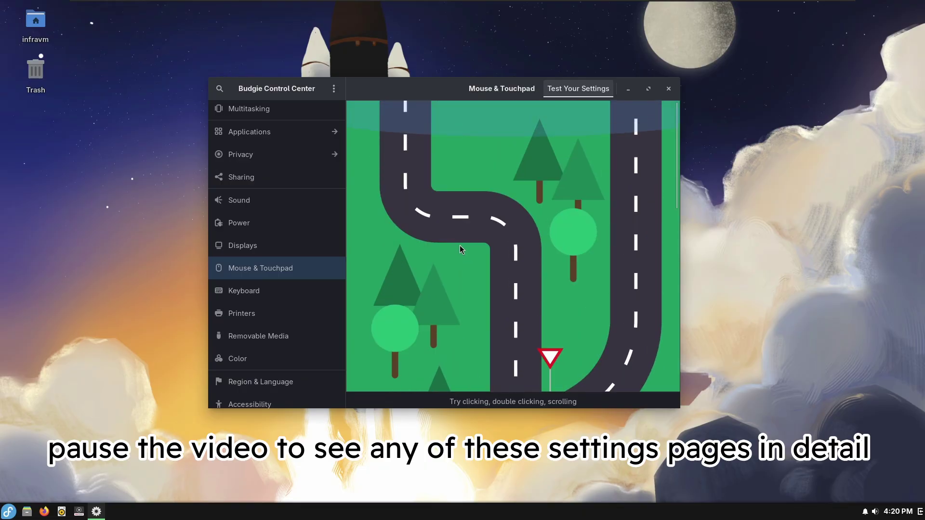
{"action": "scroll", "coordinate": [462, 246], "scroll_direction": "down", "scroll_amount": 10}
{"action": "scroll", "coordinate": [464, 249], "scroll_direction": "down", "scroll_amount": 3}
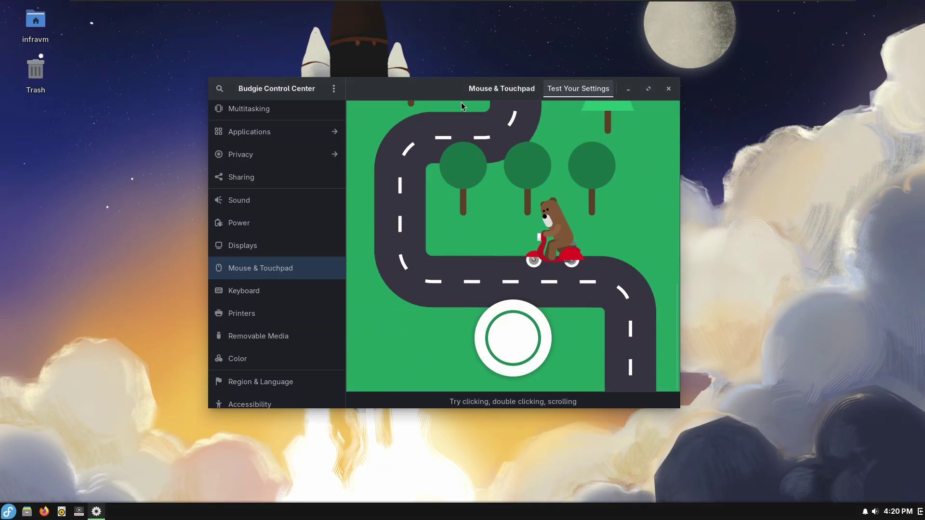
- Review the Keyboard, Printers and Removable Media settings pages
{"action": "left_click", "coordinate": [270, 292]}
{"action": "scroll", "coordinate": [372, 267], "scroll_direction": "down", "scroll_amount": 2}
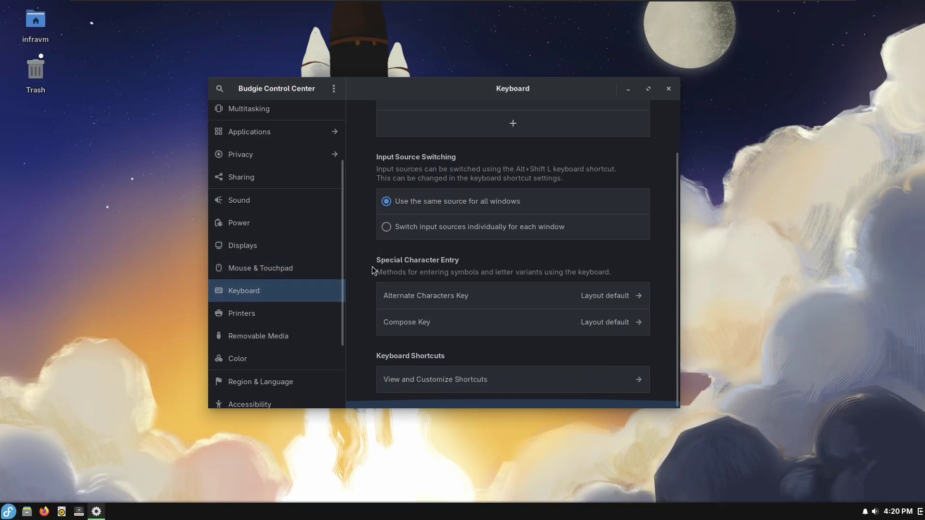
{"action": "left_click", "coordinate": [273, 313]}
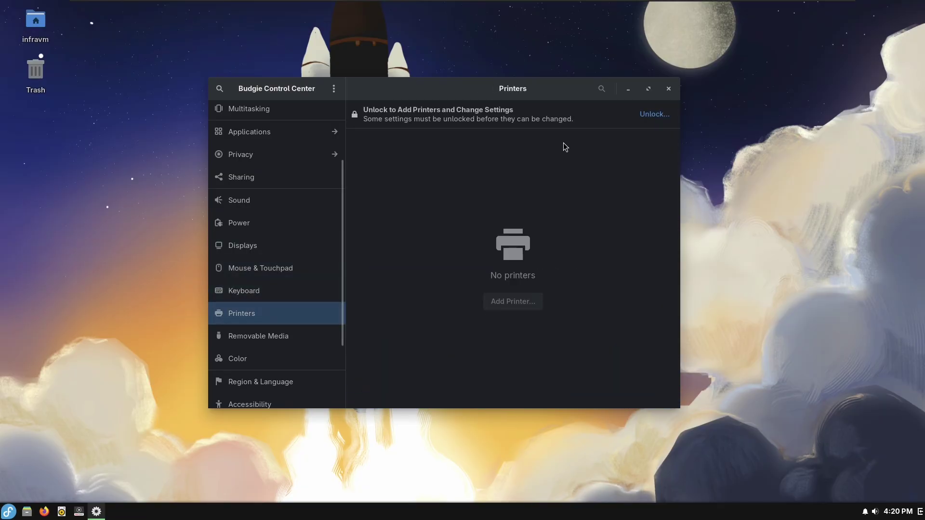
{"action": "left_click", "coordinate": [266, 328]}
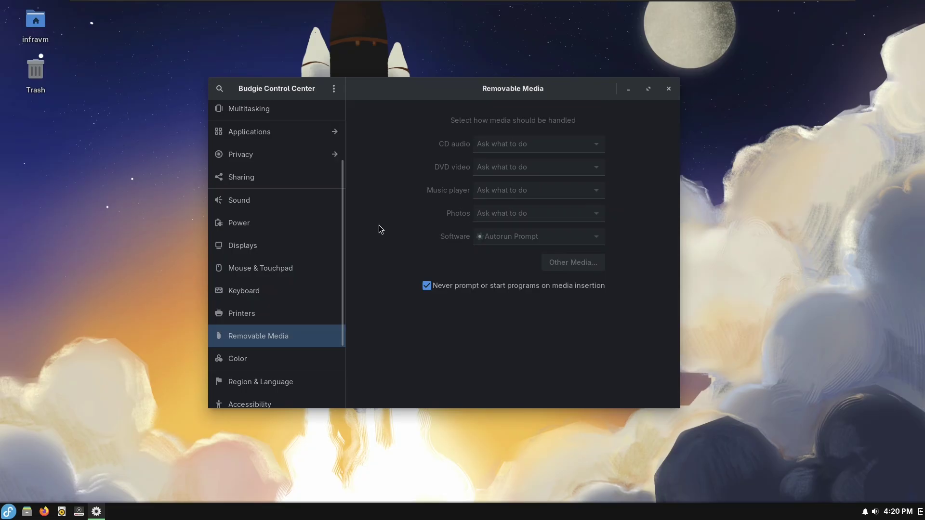
- Review the Color and Region & Language settings pages
{"action": "left_click_drag", "start_coordinate": [340, 313], "coordinate": [346, 397]}
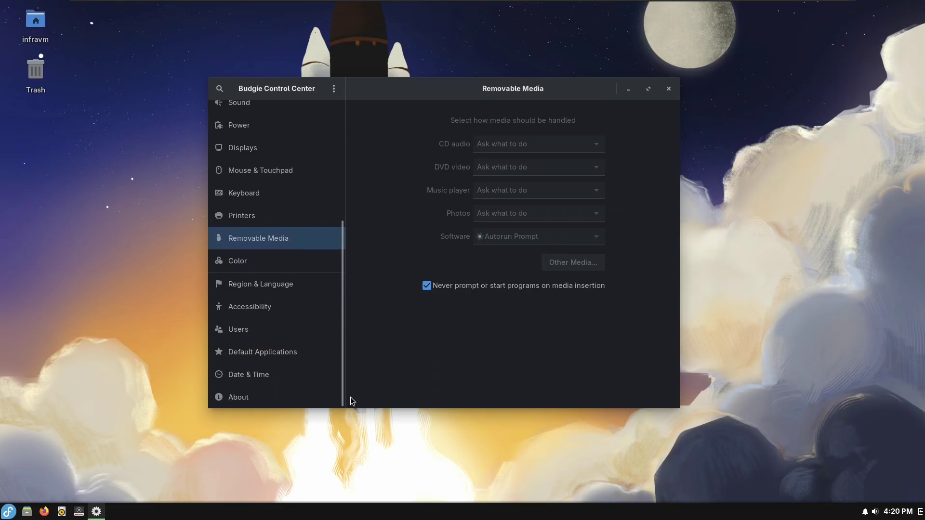
{"action": "left_click", "coordinate": [255, 264]}
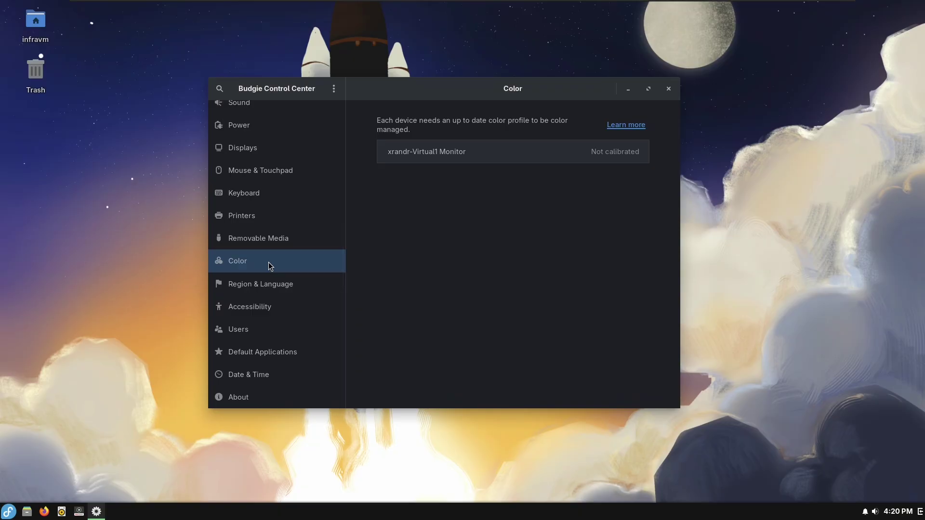
{"action": "left_click", "coordinate": [276, 289]}
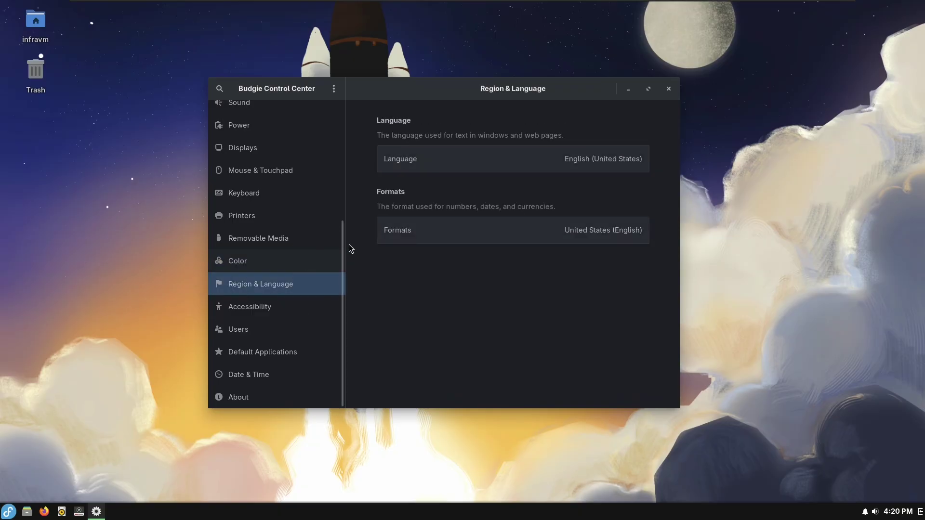
- Close Budgie Control Center and launch Budgie Desktop Settings
{"action": "left_click", "coordinate": [669, 89]}
{"action": "left_click", "coordinate": [9, 512]}
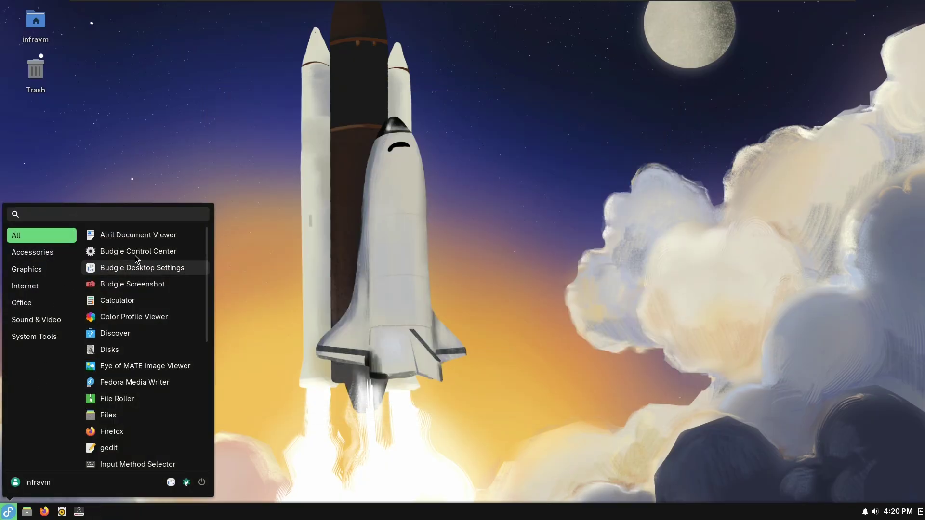
{"action": "left_click", "coordinate": [144, 270]}
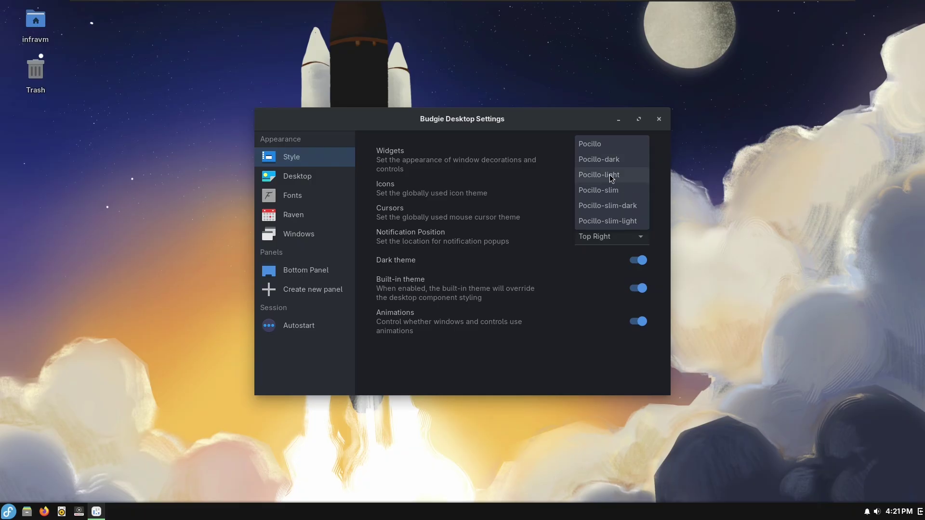
- Check the theme choices on the Style page and review the Desktop and Fonts pages
{"action": "left_click", "coordinate": [633, 213]}
{"action": "left_click", "coordinate": [627, 159]}
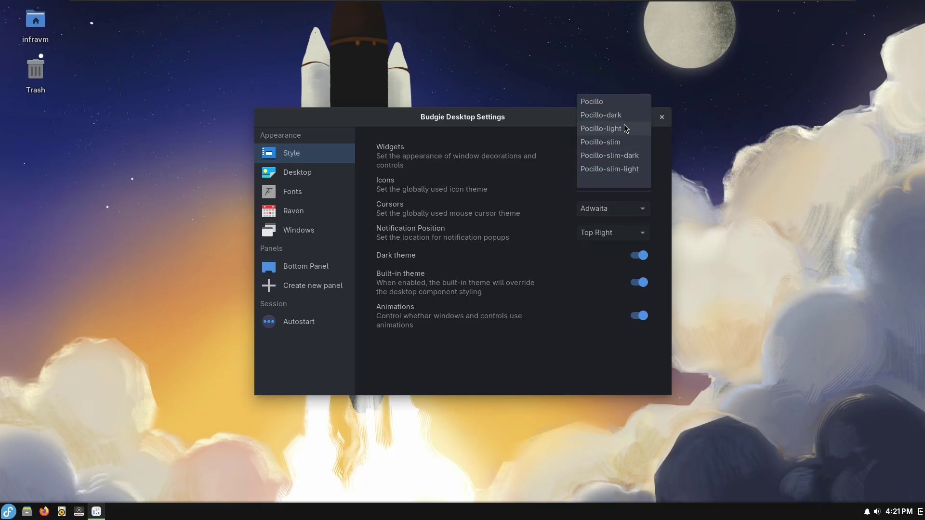
{"action": "left_click", "coordinate": [624, 126]}
{"action": "left_click", "coordinate": [308, 178]}
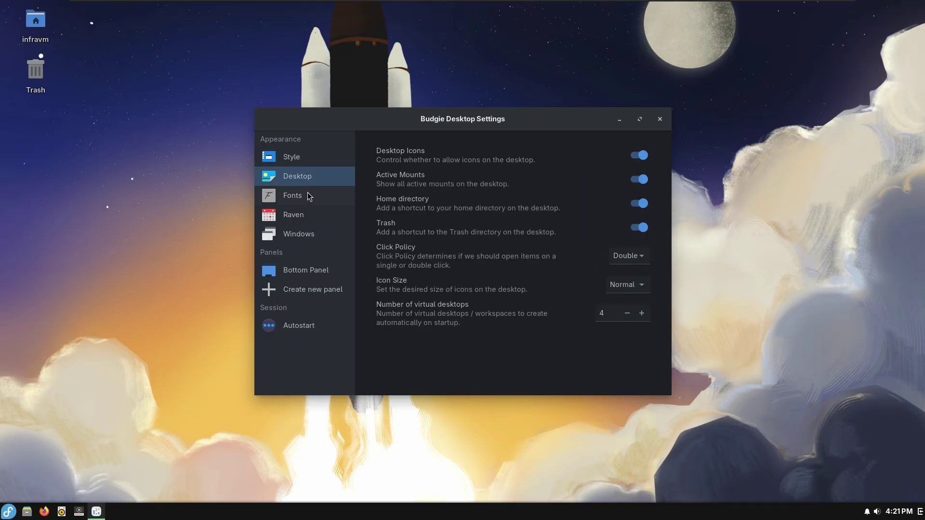
{"action": "left_click", "coordinate": [309, 194]}
- Inspect the Calendar widget's settings on the Raven page and open the Raven sidebar
{"action": "left_click", "coordinate": [316, 214]}
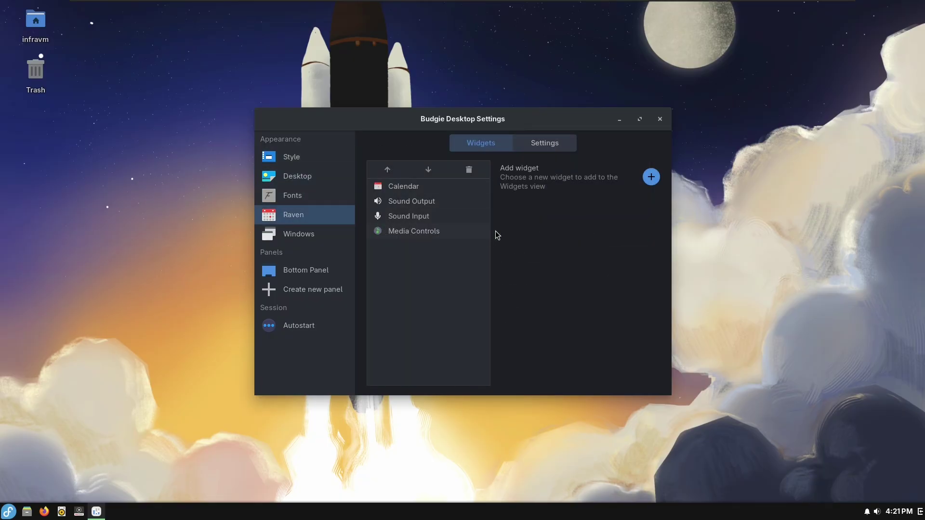
{"action": "left_click", "coordinate": [417, 188]}
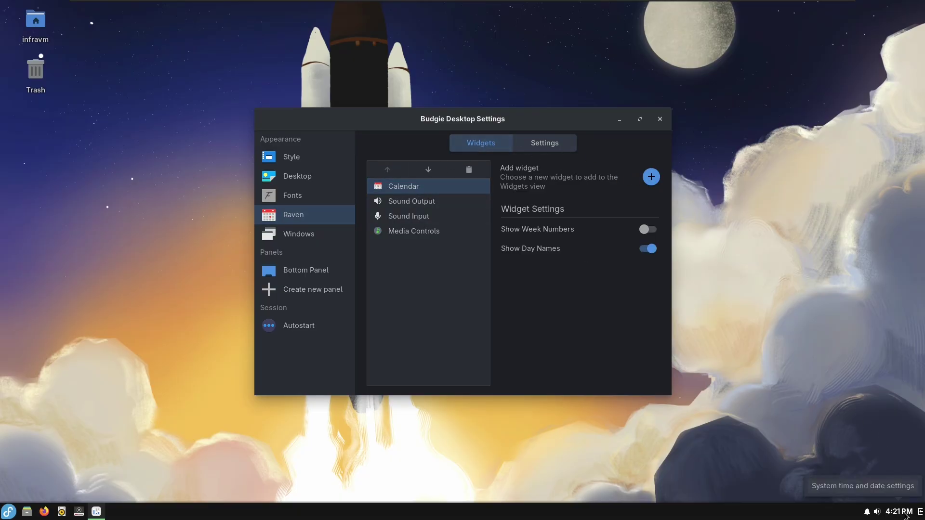
{"action": "left_click", "coordinate": [921, 512]}
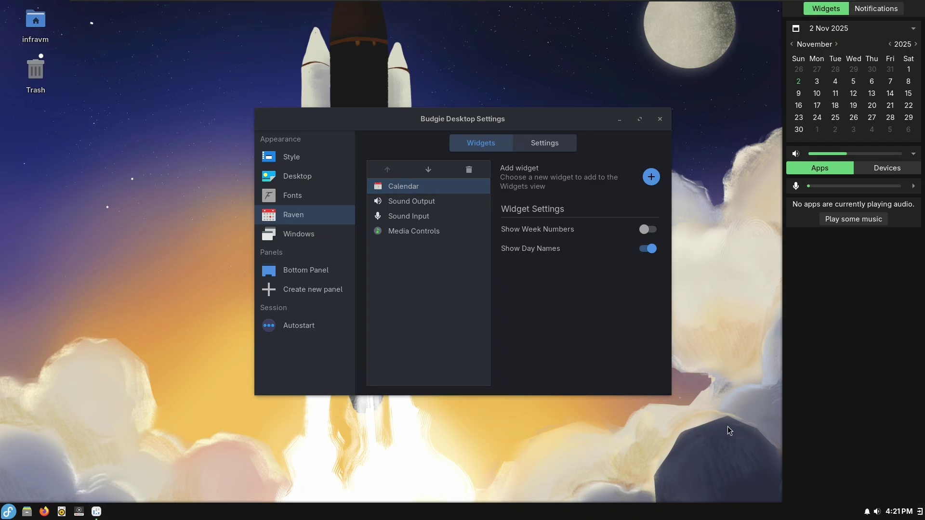
- Toggle the Raven sidebar and view both its Notifications and Widgets sections
{"action": "left_click", "coordinate": [920, 511]}
{"action": "left_click", "coordinate": [920, 511]}
{"action": "left_click", "coordinate": [876, 8]}
{"action": "left_click", "coordinate": [827, 8]}
{"action": "left_click", "coordinate": [496, 174]}
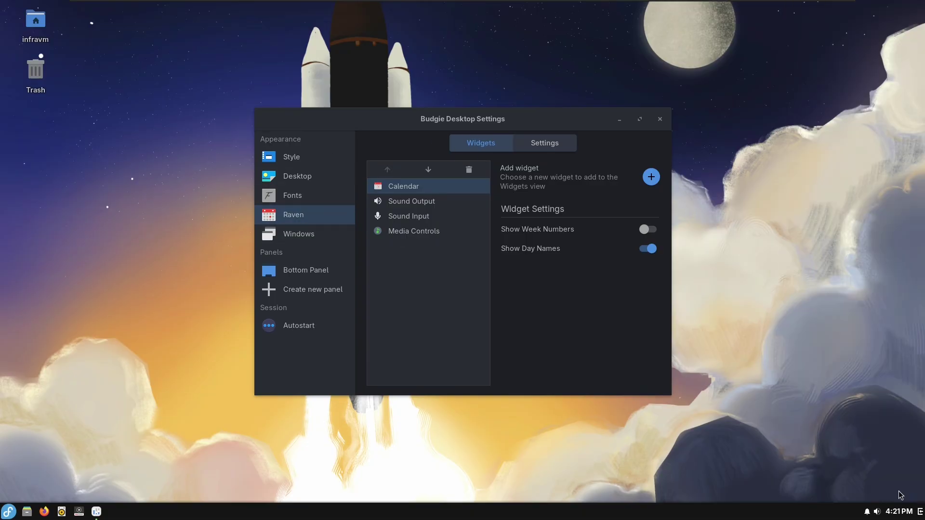
{"action": "left_click", "coordinate": [920, 512]}
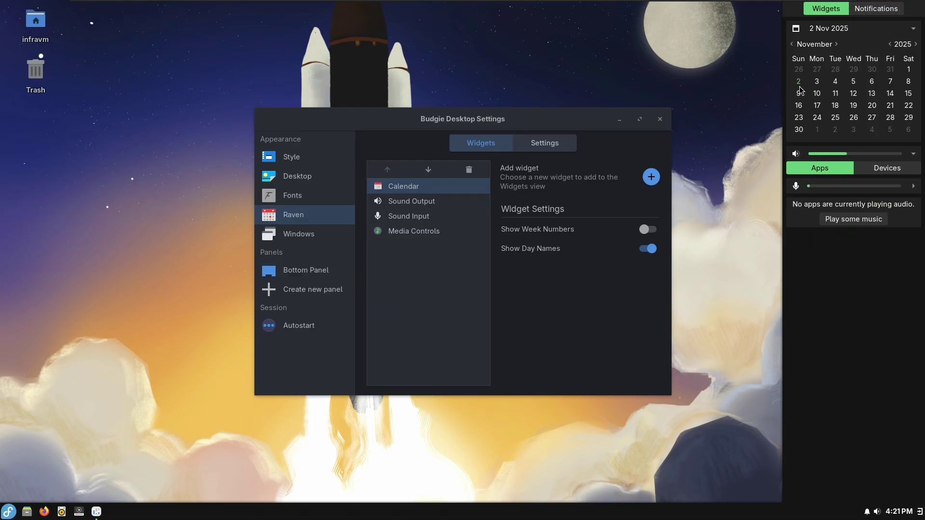
- Review Raven's position and notification sorting settings and the window behaviour options on the Windows page
{"action": "left_click", "coordinate": [532, 145]}
{"action": "left_click", "coordinate": [607, 186]}
{"action": "left_click", "coordinate": [582, 189]}
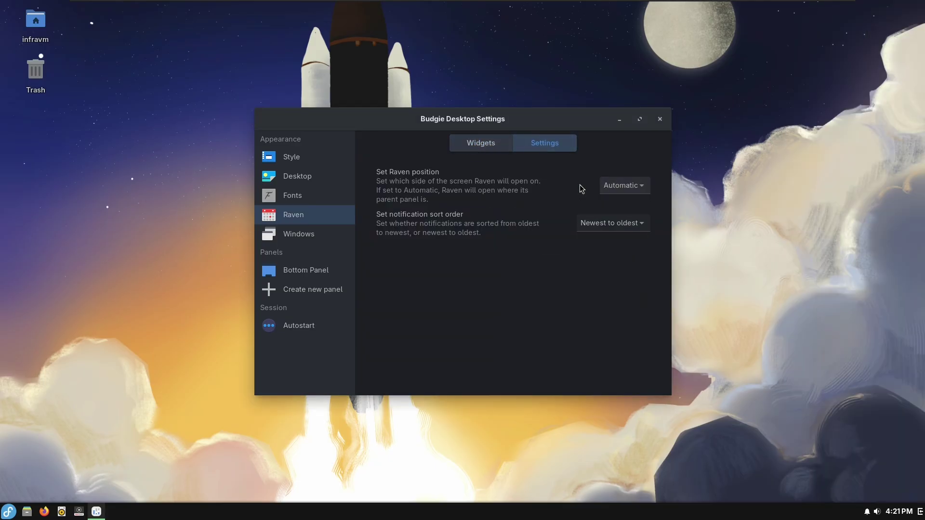
{"action": "left_click", "coordinate": [299, 234]}
{"action": "scroll", "coordinate": [510, 265], "scroll_direction": "down", "scroll_amount": 5}
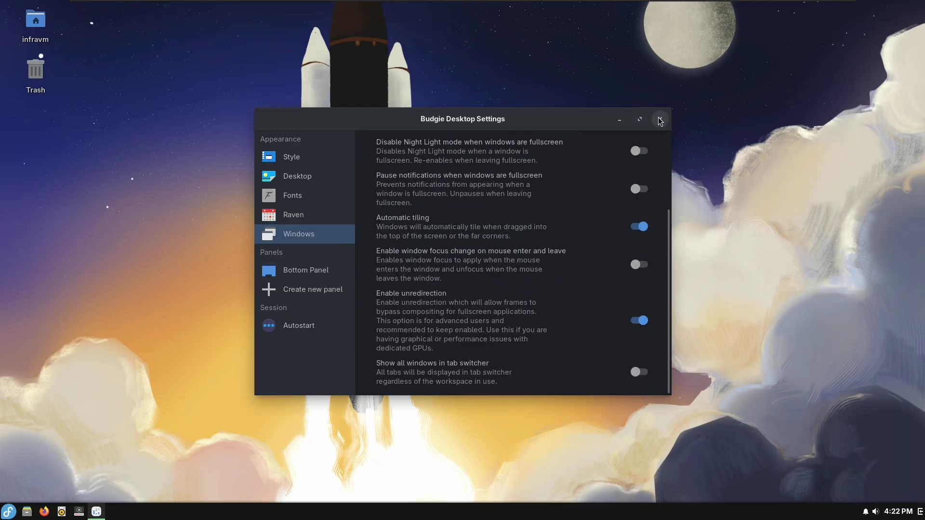
- Close Budgie Desktop Settings, view the Raven sidebar's Widgets section and hide the sidebar again
{"action": "left_click", "coordinate": [660, 120]}
{"action": "left_click", "coordinate": [920, 512]}
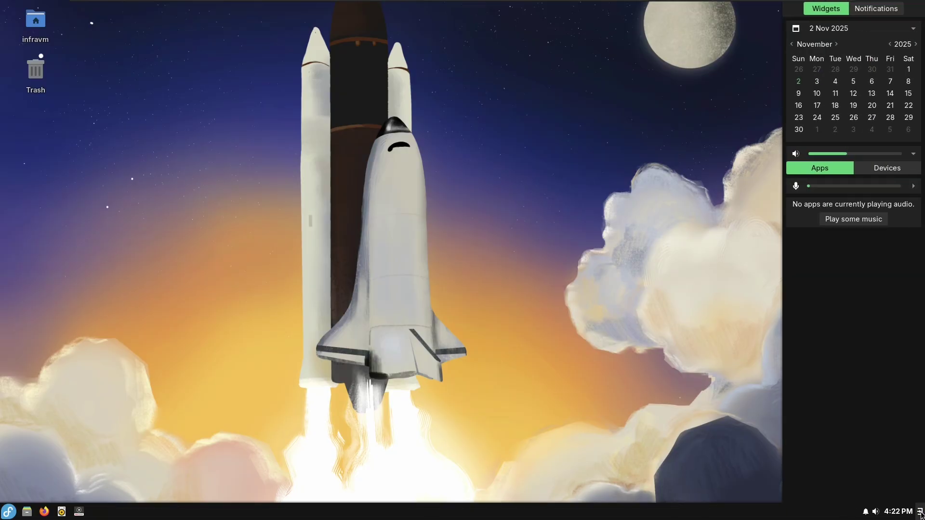
{"action": "left_click", "coordinate": [920, 512]}
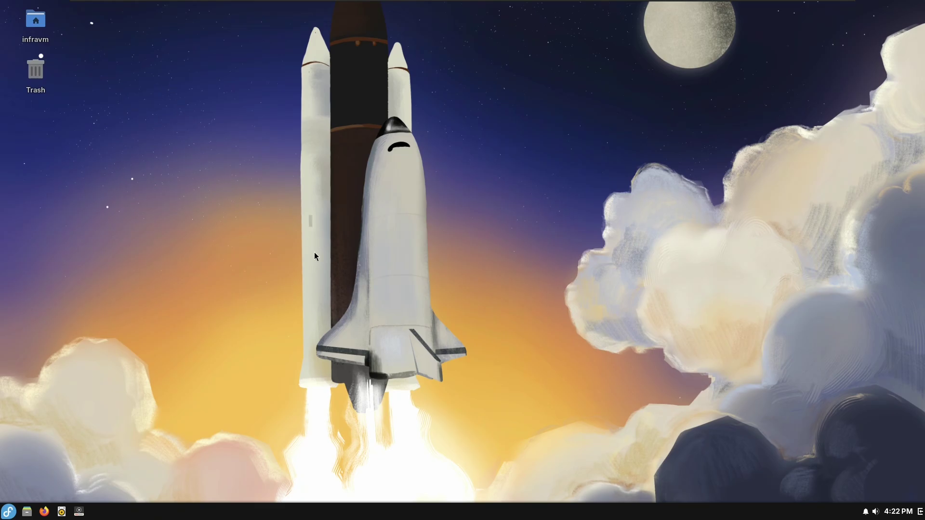
- Open the home folder in the file manager, move its window aside and try a rubber-band selection of the folders
{"action": "left_click", "coordinate": [27, 512]}
{"action": "left_click_drag", "start_coordinate": [413, 118], "coordinate": [549, 121]}
{"action": "left_click_drag", "start_coordinate": [780, 341], "coordinate": [569, 178]}
{"action": "left_click", "coordinate": [753, 313]}
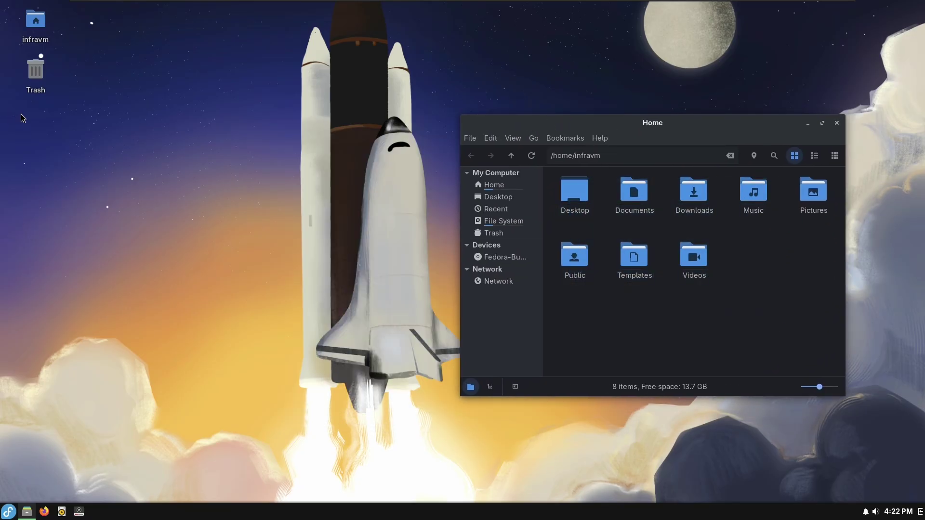
- Review the context menu of the home folder's empty area, and select a block of folders and clear the selection
{"action": "right_click", "coordinate": [753, 263]}
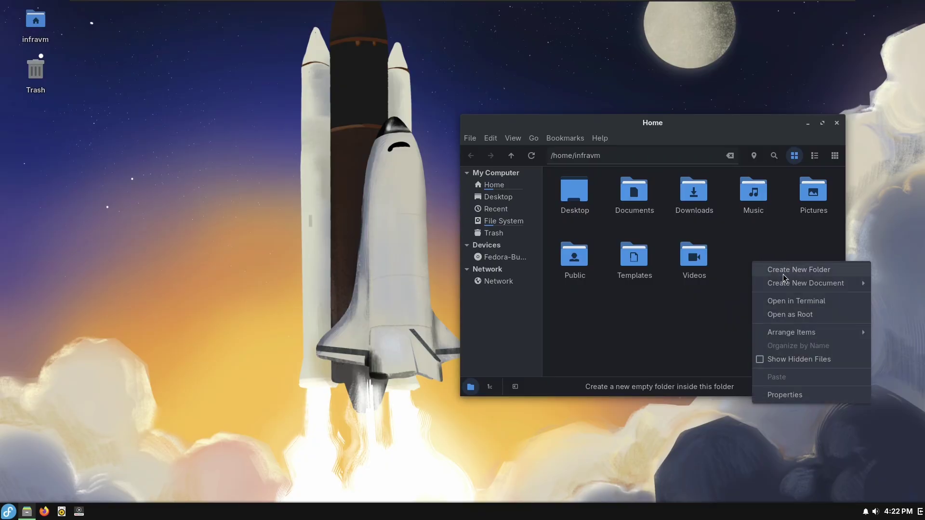
{"action": "left_click", "coordinate": [718, 318]}
{"action": "left_click_drag", "start_coordinate": [778, 352], "coordinate": [594, 193]}
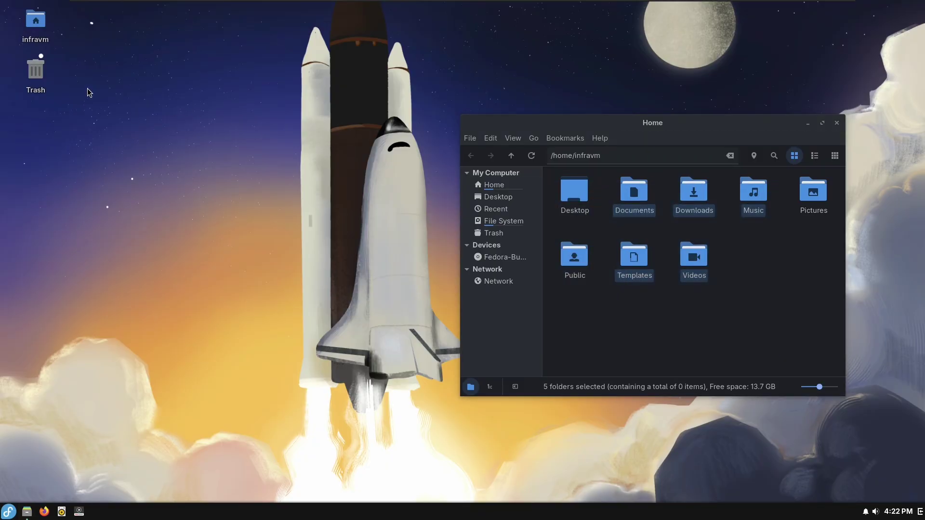
{"action": "left_click", "coordinate": [644, 124]}
{"action": "left_click", "coordinate": [674, 231]}
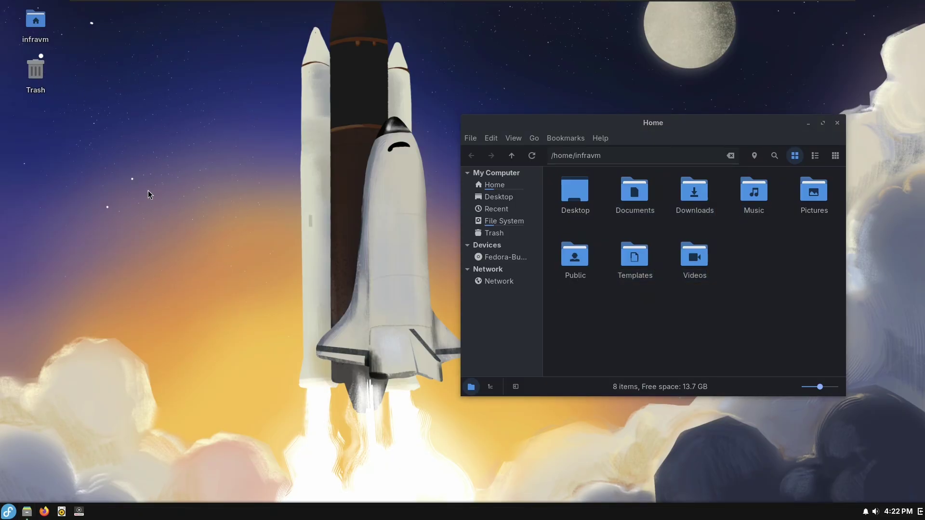
- Check which options the desktop background's context menu offers
{"action": "right_click", "coordinate": [151, 109]}
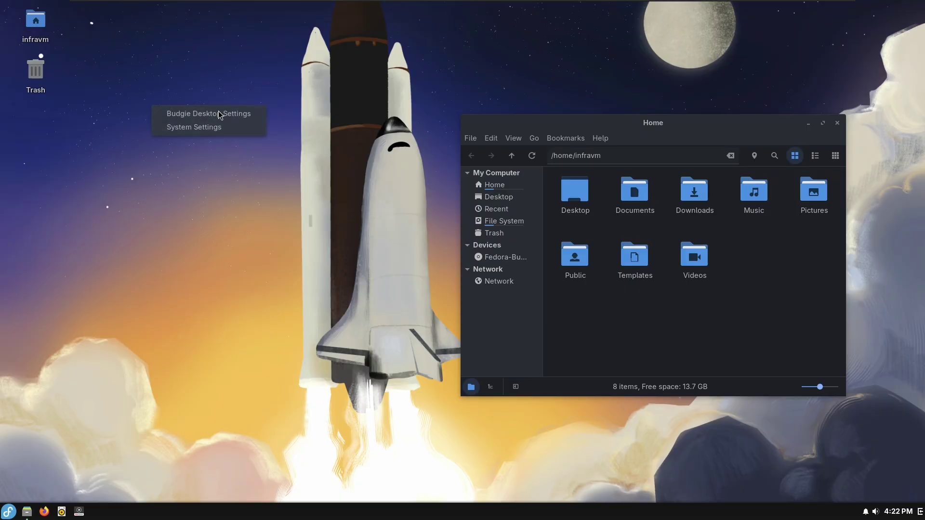
{"action": "left_click", "coordinate": [129, 78]}
{"action": "right_click", "coordinate": [106, 64]}
{"action": "left_click", "coordinate": [124, 49]}
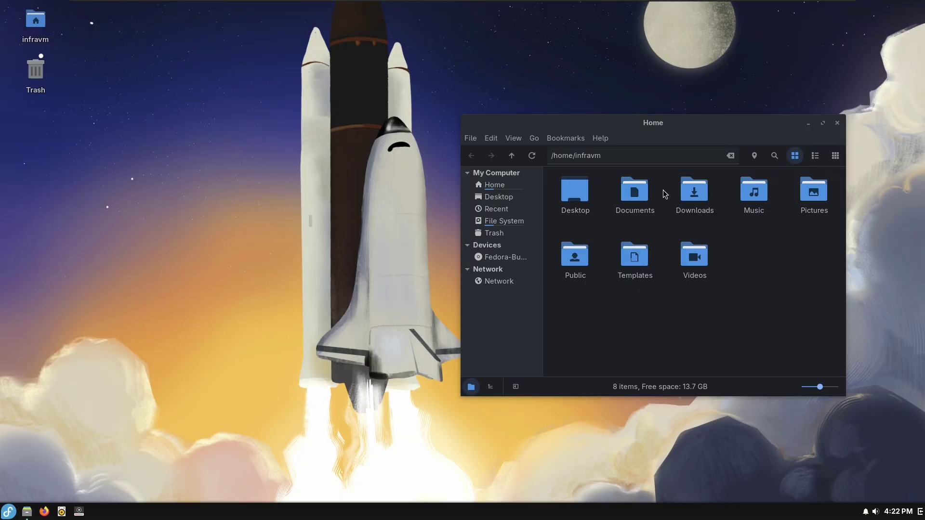
- Open the Desktop folder and create a new folder in it, keeping the default name
{"action": "double_click", "coordinate": [575, 193]}
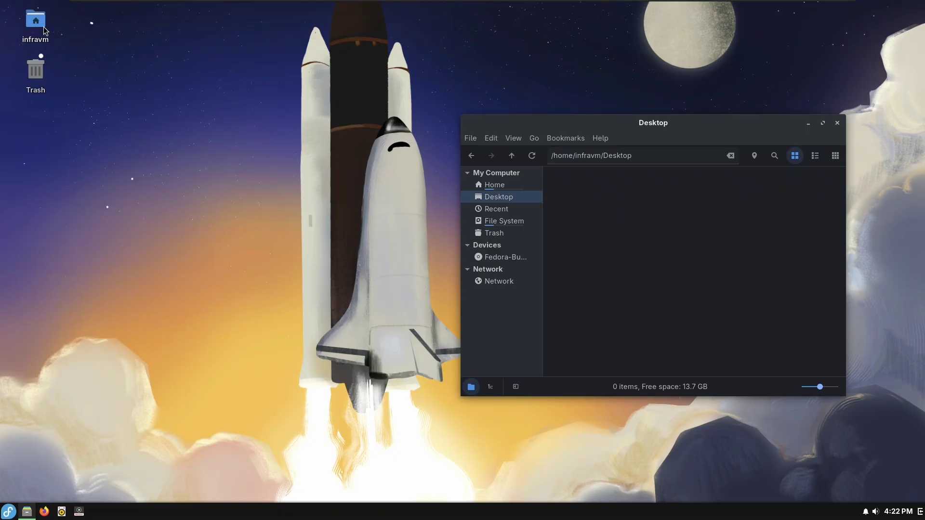
{"action": "right_click", "coordinate": [611, 213]}
{"action": "left_click", "coordinate": [677, 227]}
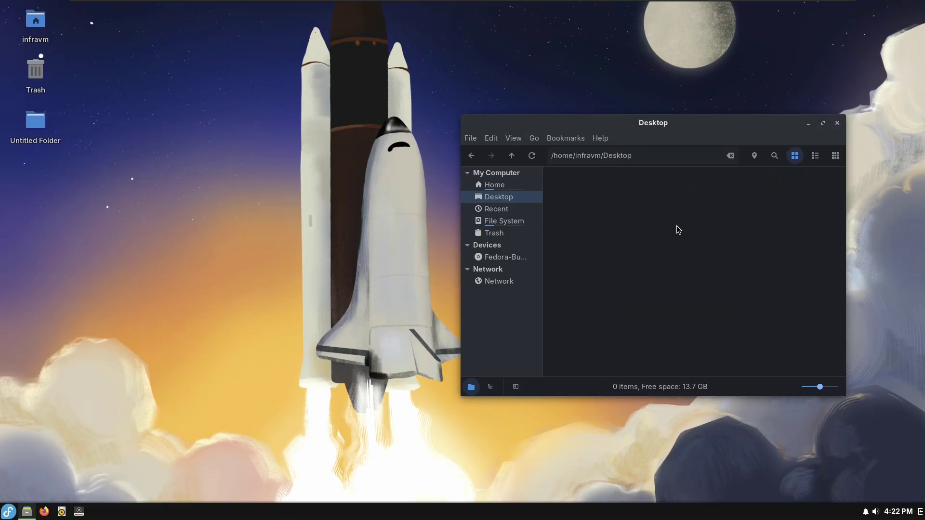
{"action": "left_click", "coordinate": [634, 236]}
- Create an empty document in the Desktop folder, keeping the default name
{"action": "right_click", "coordinate": [632, 234]}
{"action": "mouse_move", "coordinate": [713, 256]}
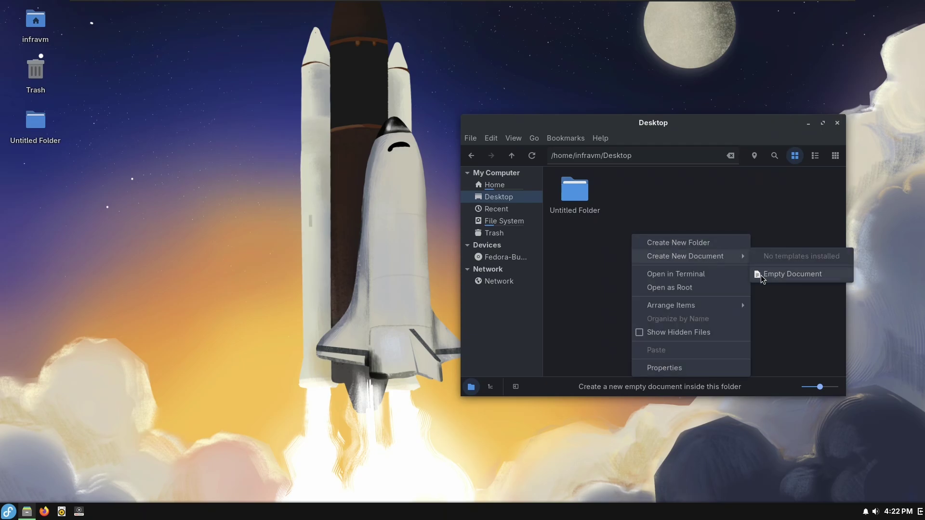
{"action": "left_click", "coordinate": [760, 271]}
{"action": "left_click", "coordinate": [636, 254]}
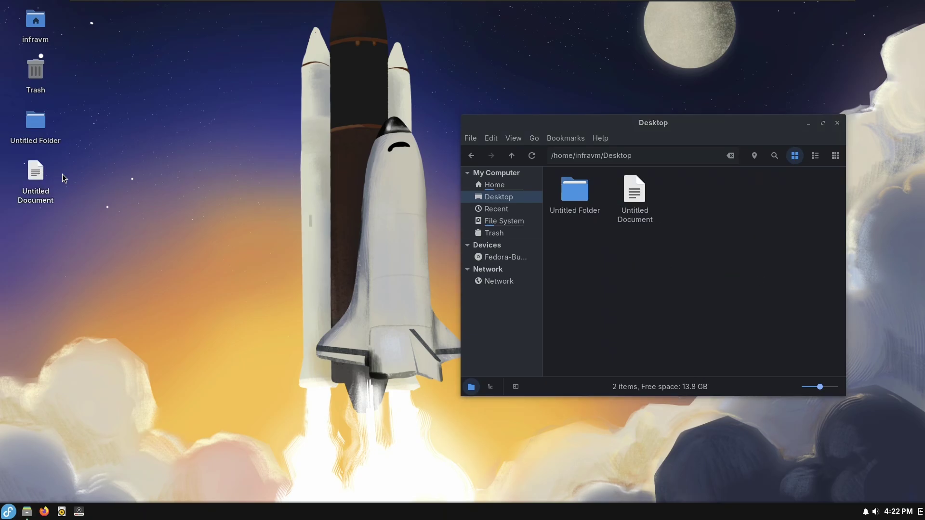
- Review the context menus of Untitled Folder and Untitled Document on the desktop
{"action": "right_click", "coordinate": [38, 123]}
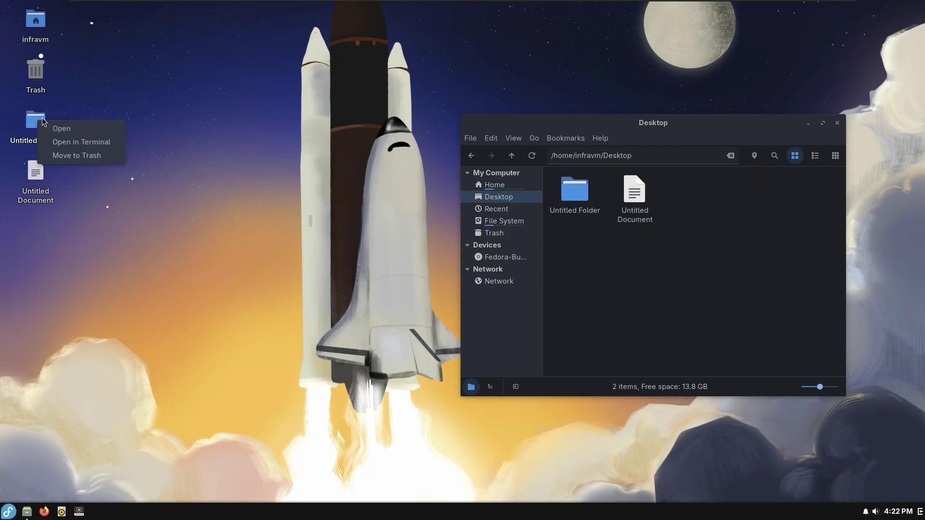
{"action": "left_click", "coordinate": [85, 110]}
{"action": "right_click", "coordinate": [30, 178]}
{"action": "left_click", "coordinate": [71, 171]}
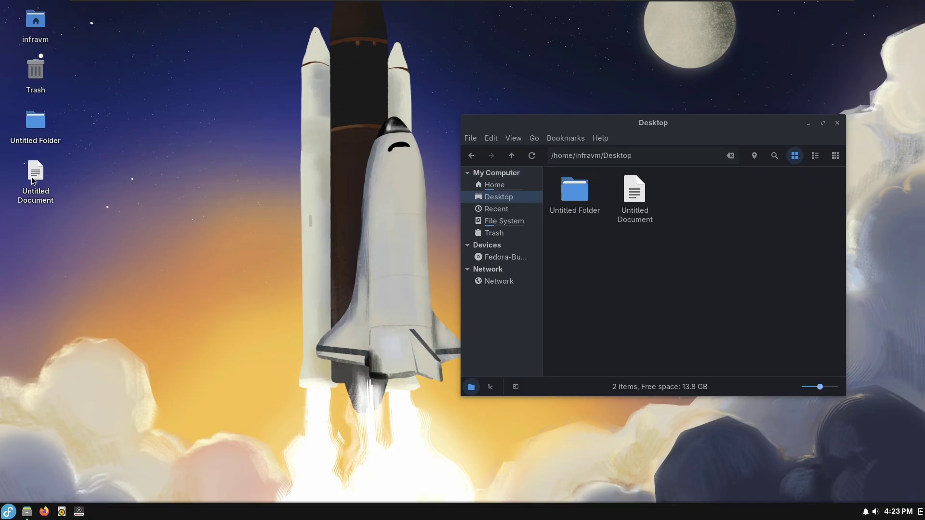
- Close the file manager, and look at Budgie Control Center and close it
{"action": "left_click", "coordinate": [9, 512]}
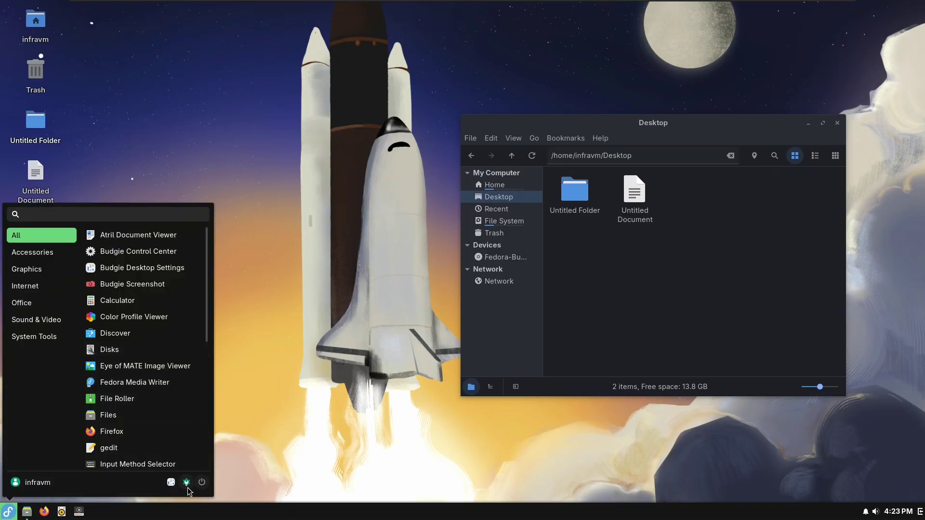
{"action": "key", "text": "Escape"}
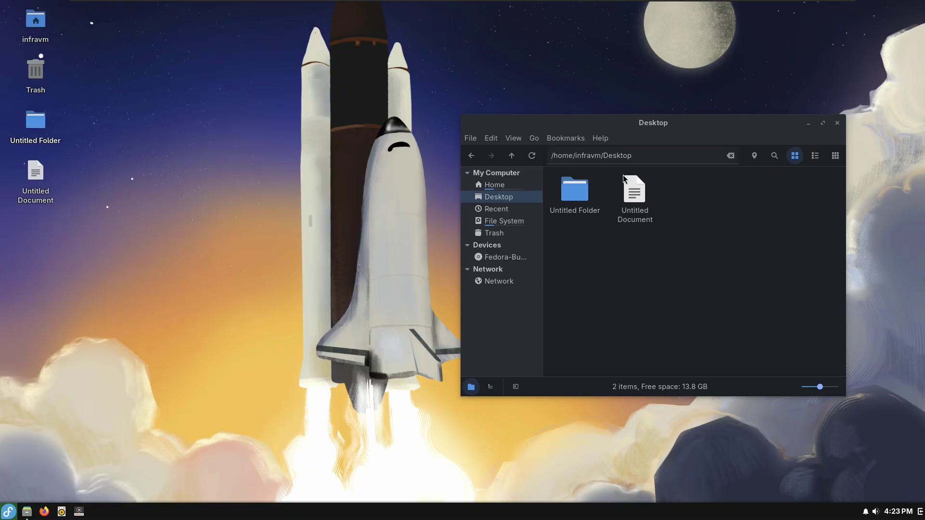
{"action": "left_click", "coordinate": [839, 124]}
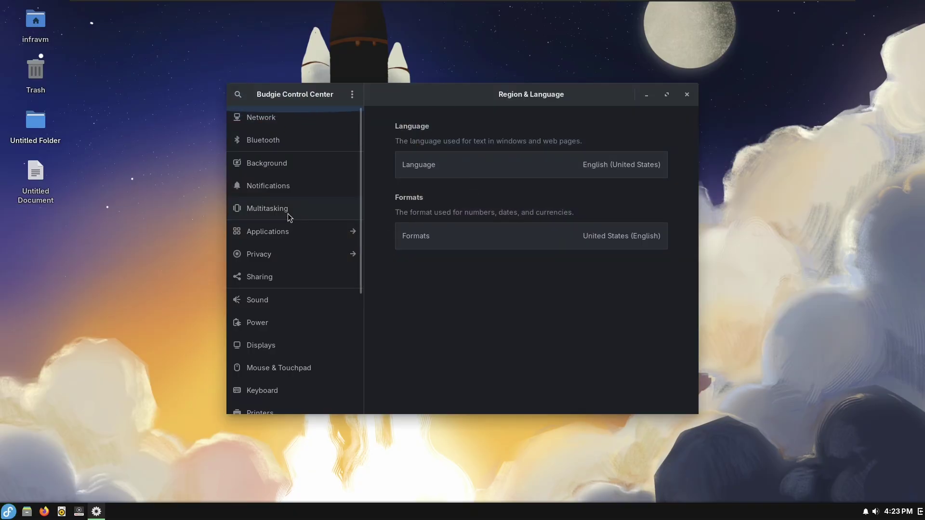
{"action": "left_click", "coordinate": [687, 95]}
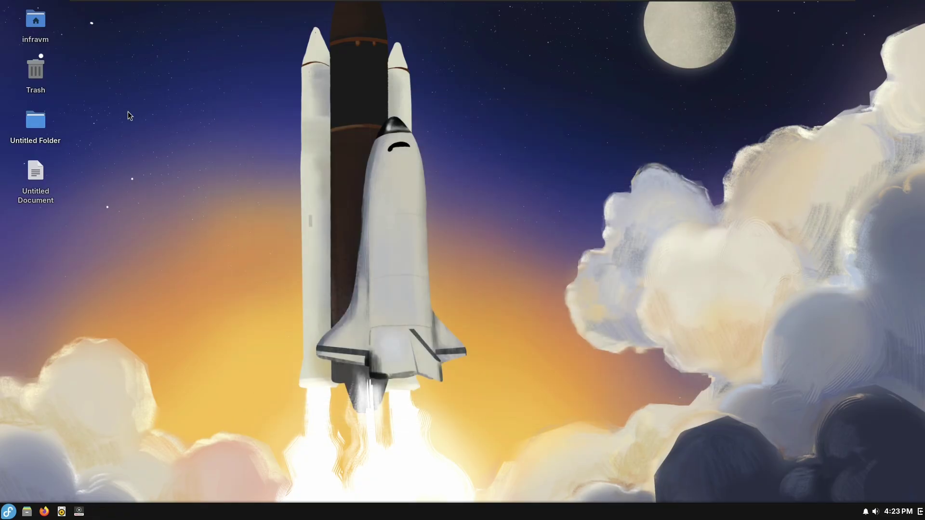
- Open the Desktop page of Budgie Desktop Settings and set the Click Policy to Single
{"action": "right_click", "coordinate": [128, 112]}
{"action": "left_click", "coordinate": [184, 120]}
{"action": "left_click", "coordinate": [297, 176]}
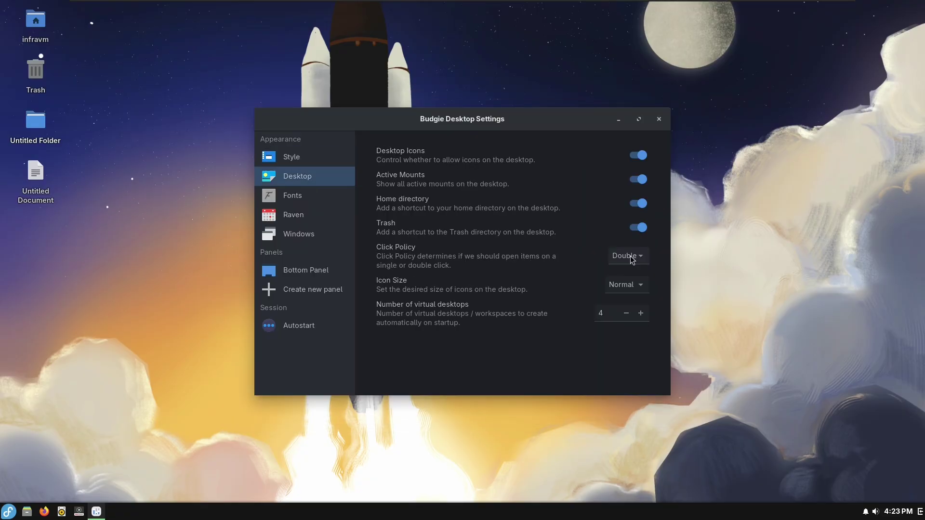
{"action": "left_click", "coordinate": [624, 259]}
{"action": "left_click", "coordinate": [627, 241]}
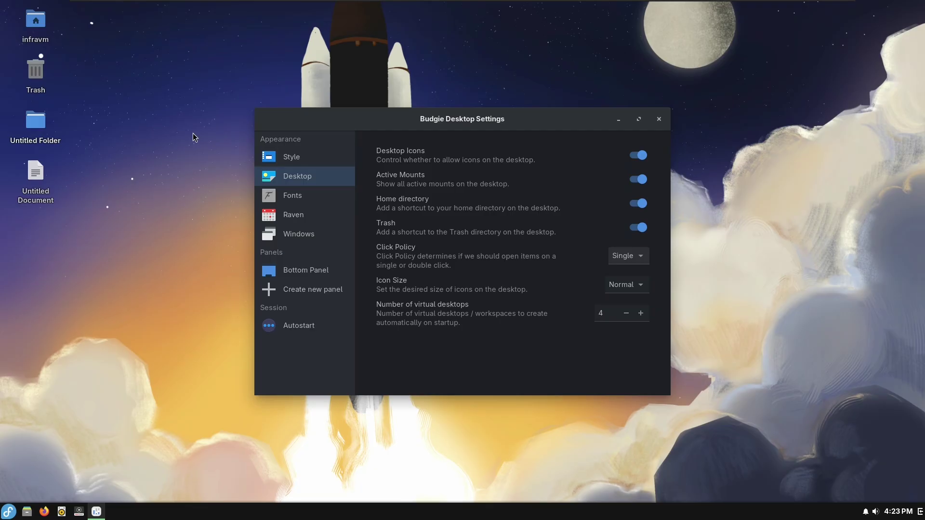
- Test the single-click policy by opening Untitled Document from the desktop twice, closing it each time
{"action": "left_click", "coordinate": [38, 173]}
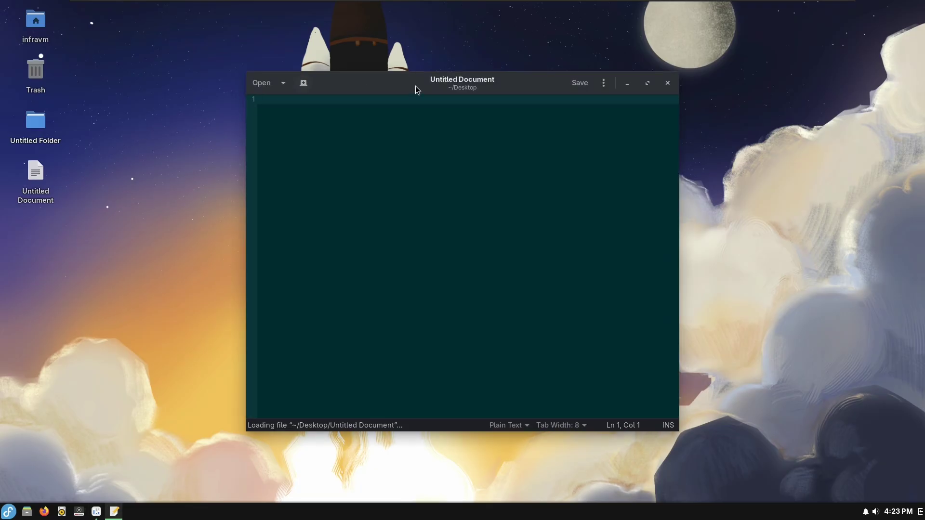
{"action": "left_click", "coordinate": [667, 83]}
{"action": "left_click_drag", "start_coordinate": [440, 118], "coordinate": [492, 68]}
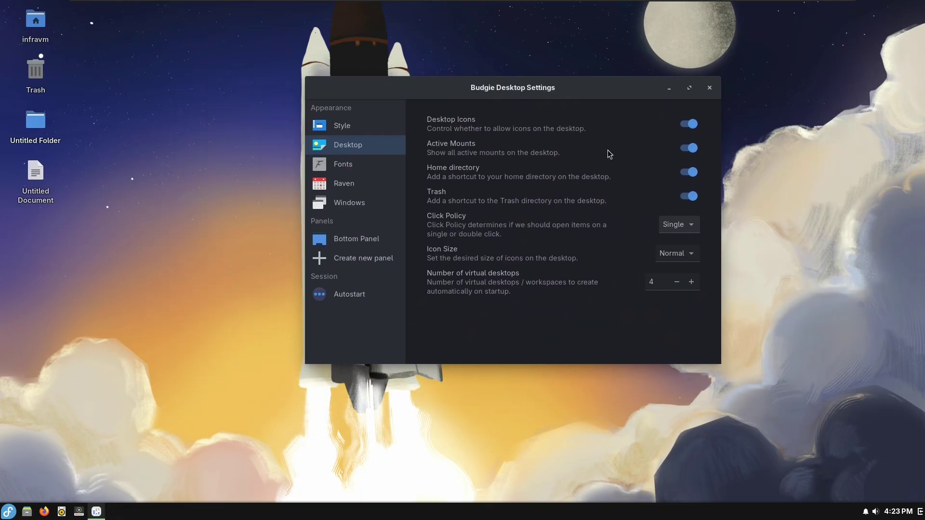
{"action": "left_click", "coordinate": [36, 171]}
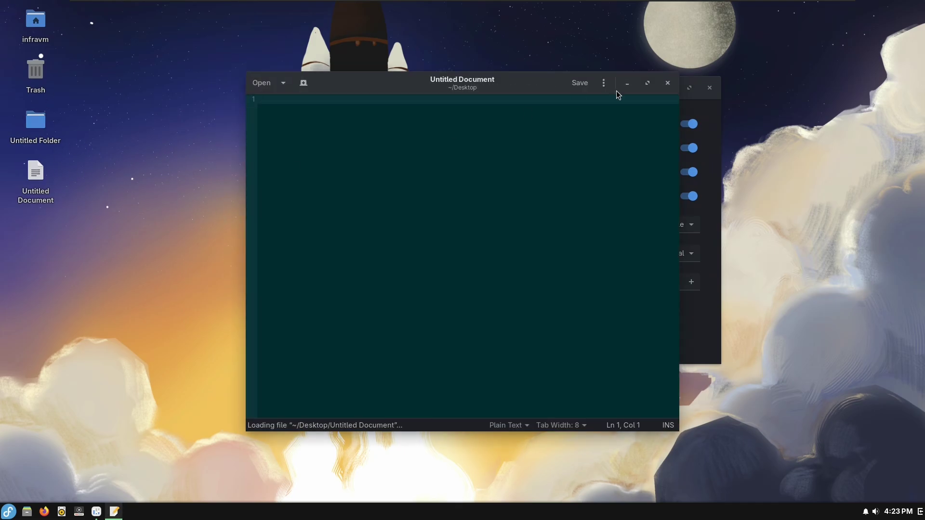
{"action": "left_click", "coordinate": [668, 83]}
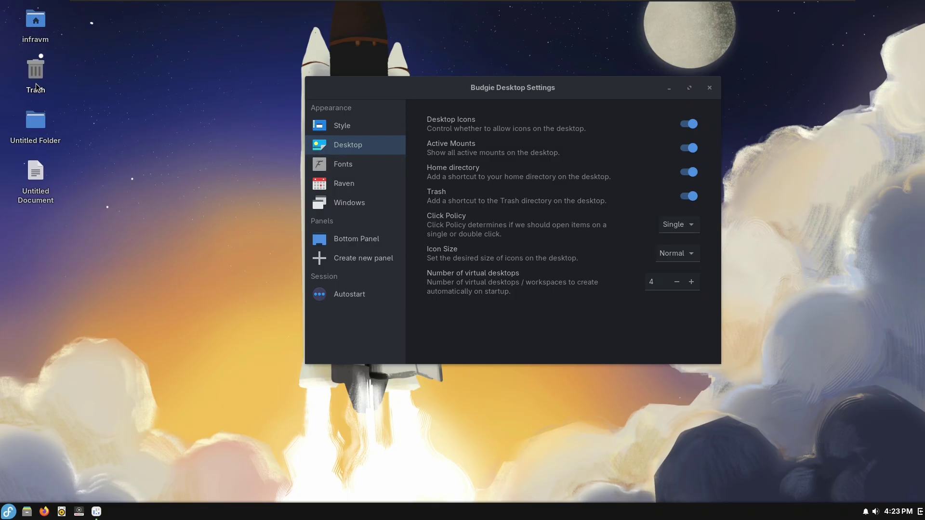
- Switch the Desktop Icons, Home directory and Trash options off and on again on the Desktop page
{"action": "left_click", "coordinate": [692, 126]}
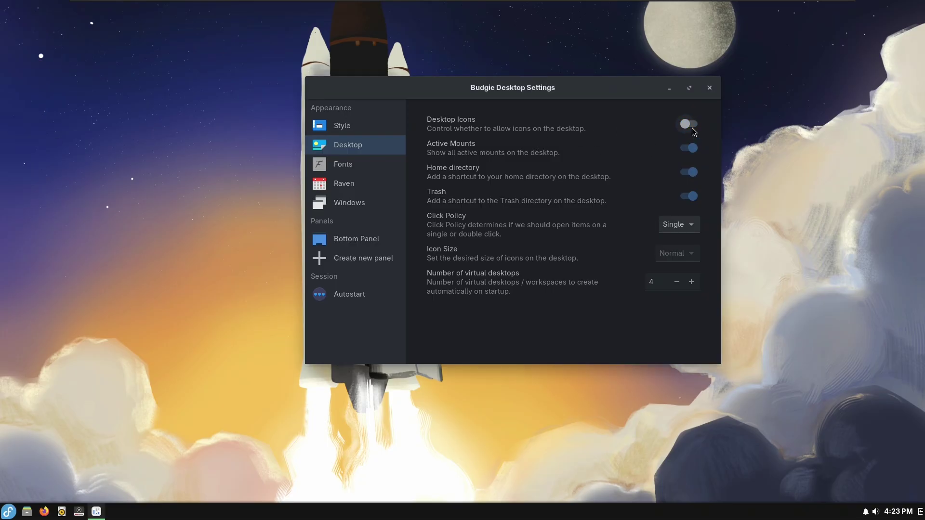
{"action": "left_click", "coordinate": [692, 126]}
{"action": "left_click", "coordinate": [692, 172]}
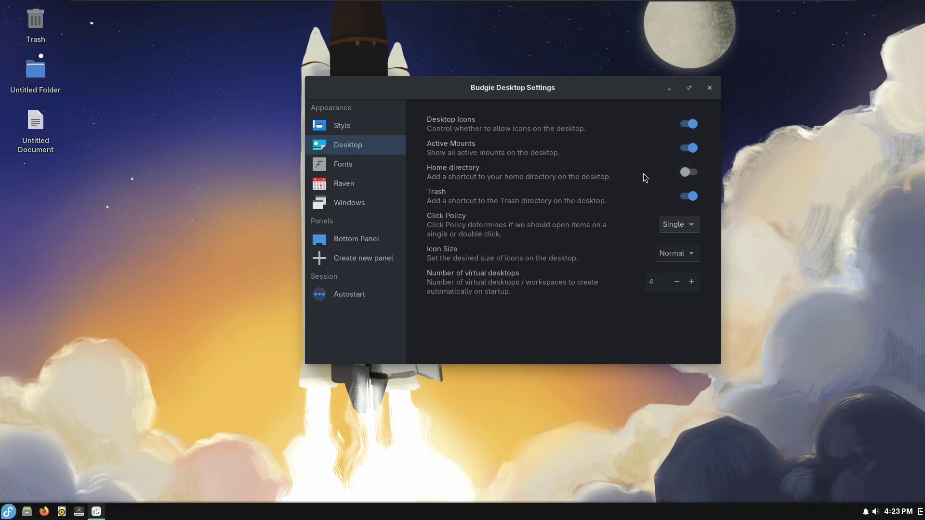
{"action": "left_click", "coordinate": [691, 198]}
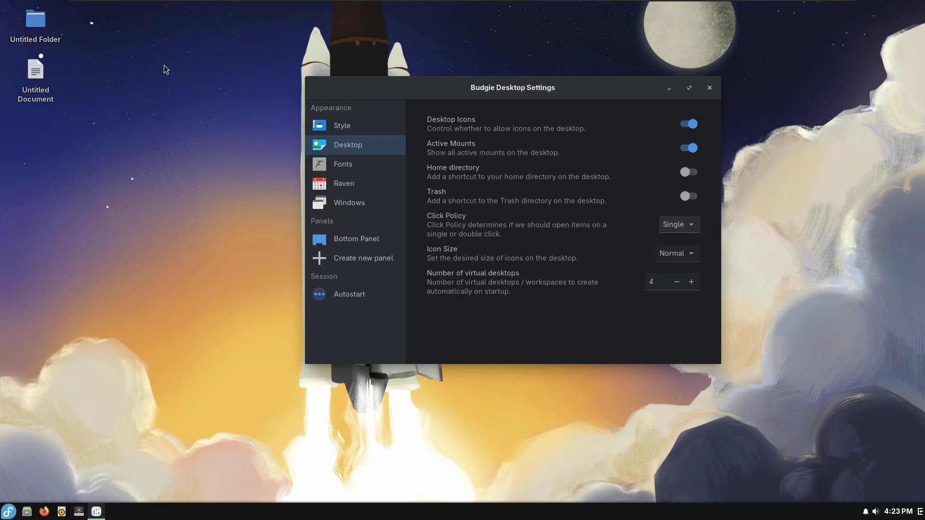
{"action": "left_click", "coordinate": [692, 173]}
{"action": "left_click", "coordinate": [689, 196]}
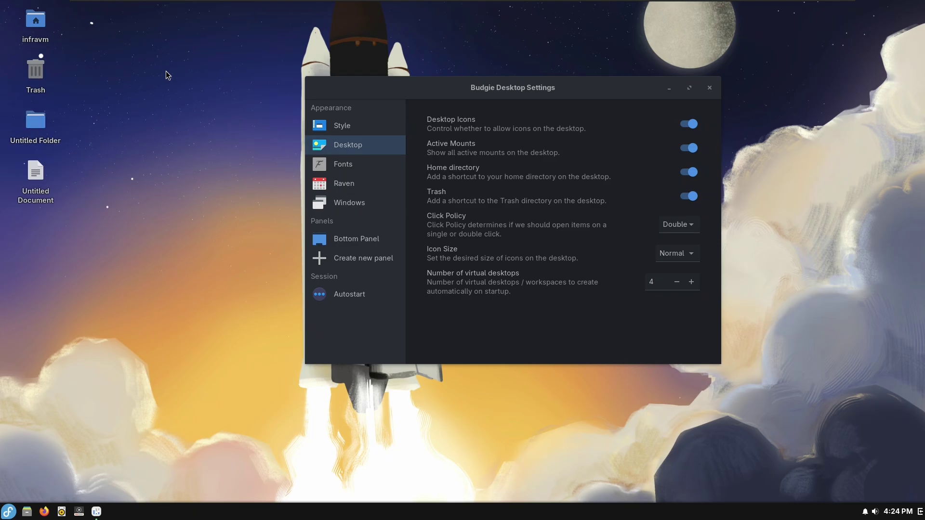
- Check the context menu of the home folder's desktop icon and close Budgie Desktop Settings
{"action": "right_click", "coordinate": [36, 27]}
{"action": "left_click", "coordinate": [713, 90]}
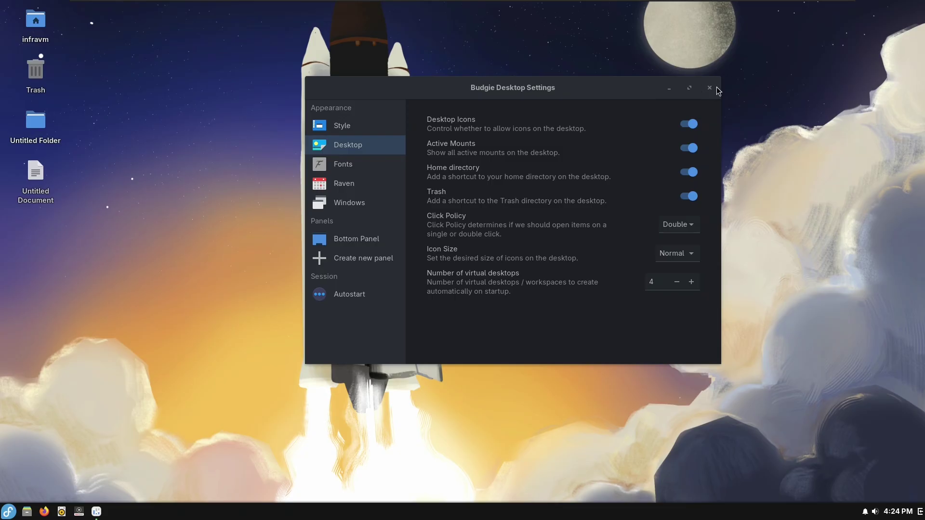
{"action": "left_click", "coordinate": [710, 87]}
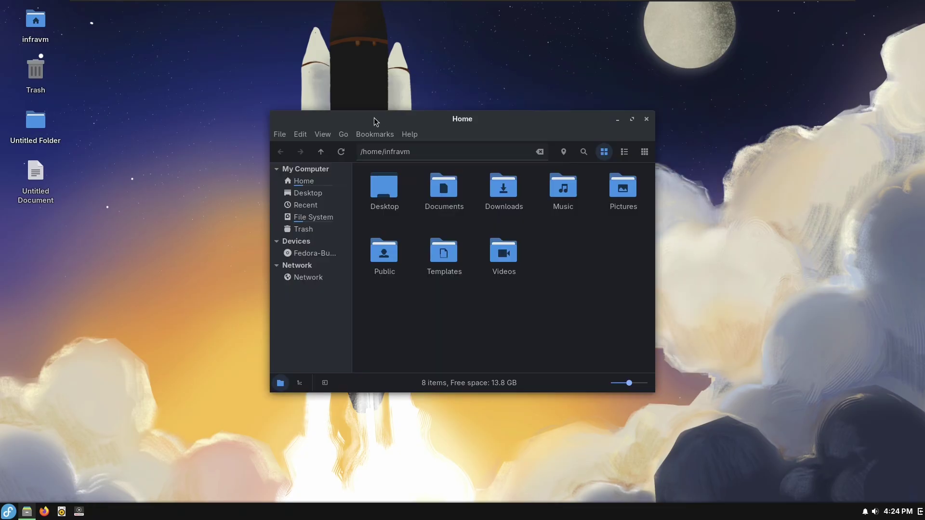
- Look at the file manager, Parole Media Player and Rhythmbox windows, and close each one
{"action": "left_click_drag", "start_coordinate": [374, 120], "coordinate": [582, 112]}
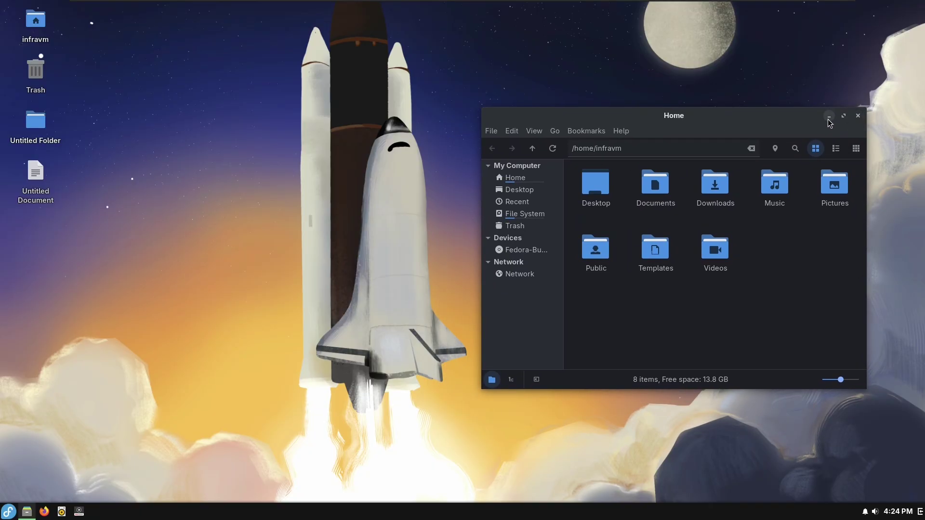
{"action": "left_click", "coordinate": [858, 116]}
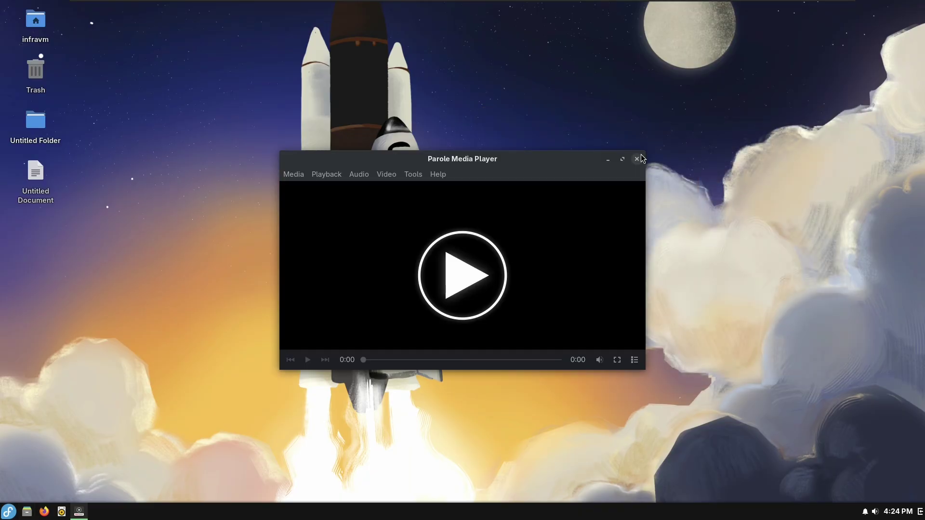
{"action": "left_click", "coordinate": [642, 158]}
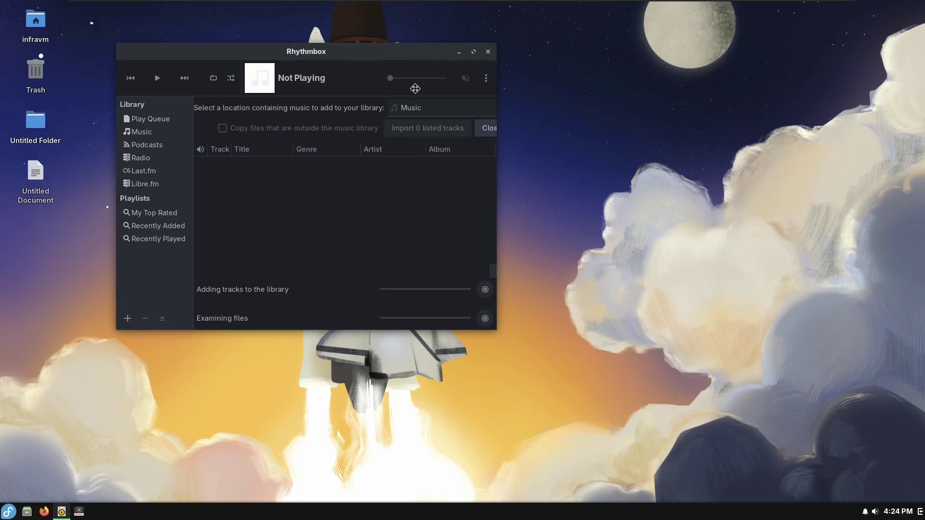
{"action": "left_click", "coordinate": [644, 114]}
- Open Eye of MATE Image Viewer from the application list, look at its window and close it
{"action": "left_click", "coordinate": [9, 511]}
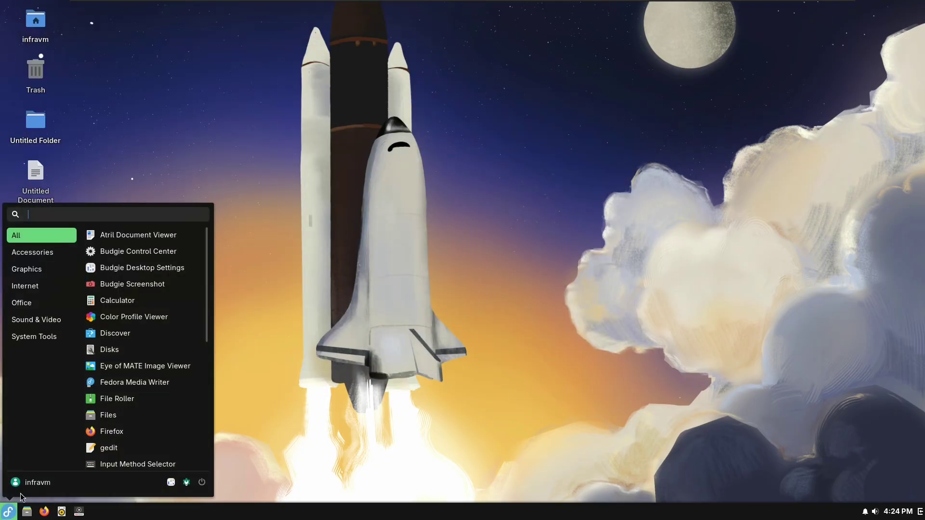
{"action": "scroll", "coordinate": [135, 368], "scroll_direction": "down", "scroll_amount": 1}
{"action": "scroll", "coordinate": [134, 368], "scroll_direction": "down", "scroll_amount": 2}
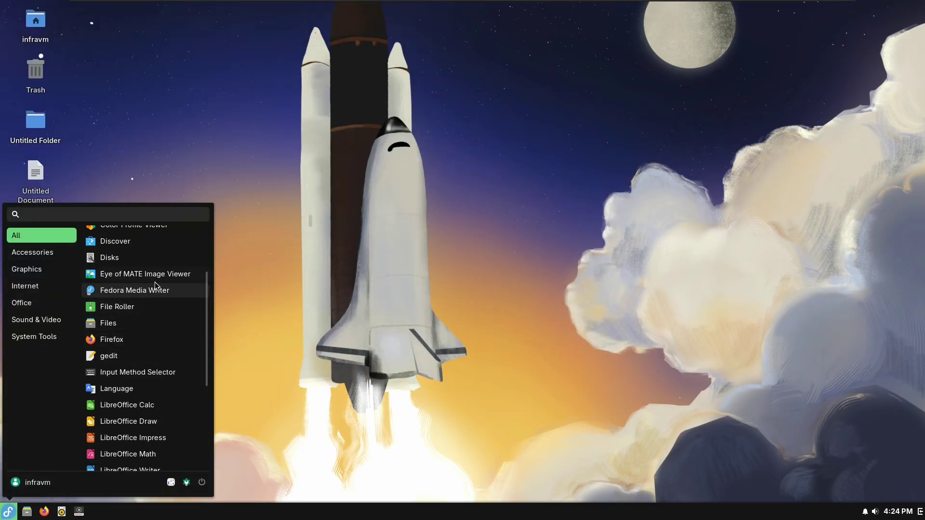
{"action": "left_click", "coordinate": [126, 276]}
{"action": "left_click_drag", "start_coordinate": [461, 153], "coordinate": [501, 121]}
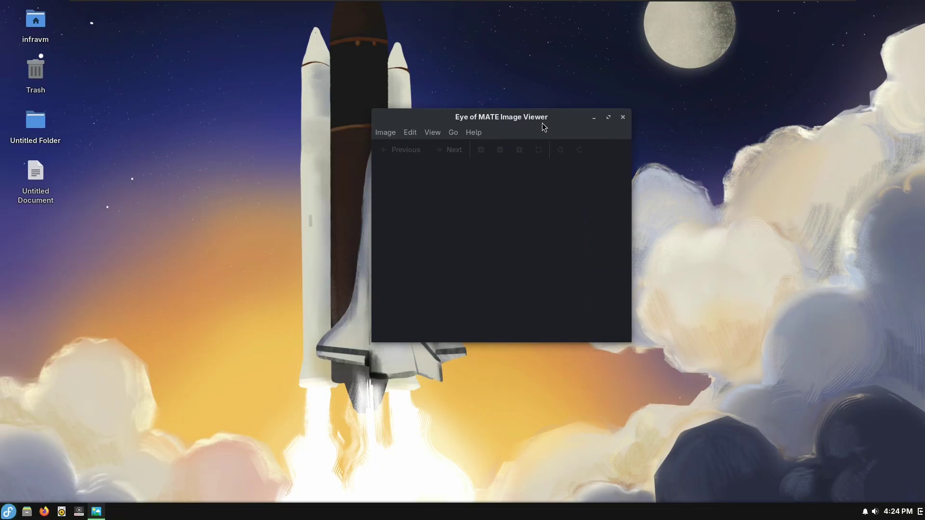
{"action": "left_click", "coordinate": [624, 118]}
- Look through the full application list, launch File Roller, reposition its window and check its main menu
{"action": "left_click", "coordinate": [9, 512]}
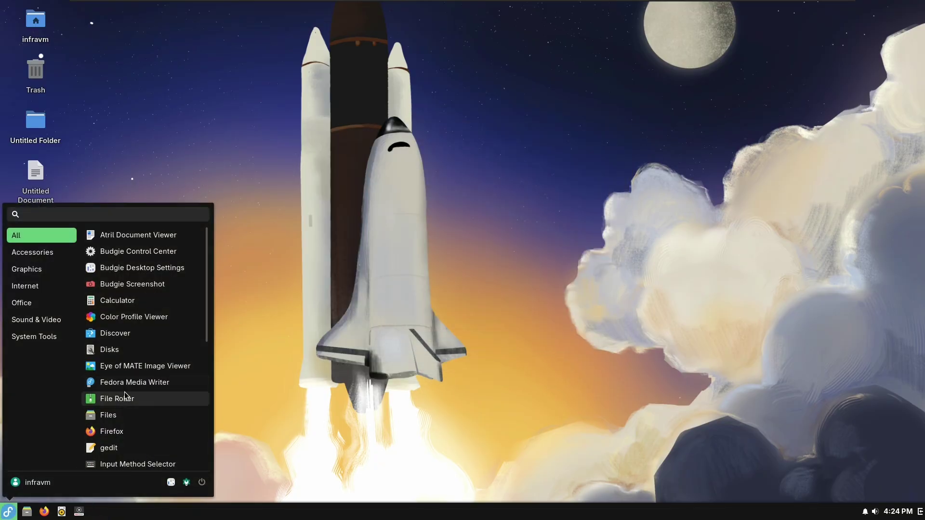
{"action": "scroll", "coordinate": [124, 392], "scroll_direction": "down", "scroll_amount": 3}
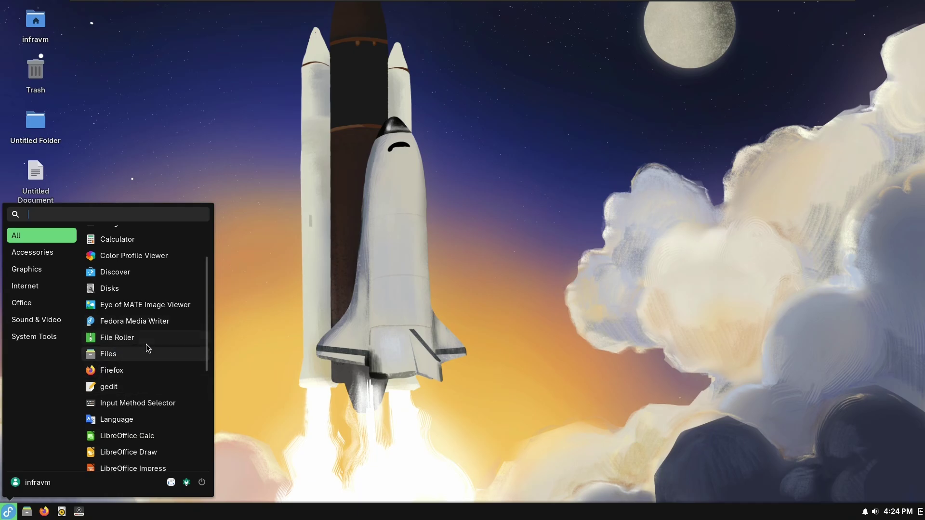
{"action": "scroll", "coordinate": [153, 364], "scroll_direction": "down", "scroll_amount": 5}
{"action": "scroll", "coordinate": [154, 368], "scroll_direction": "down", "scroll_amount": 3}
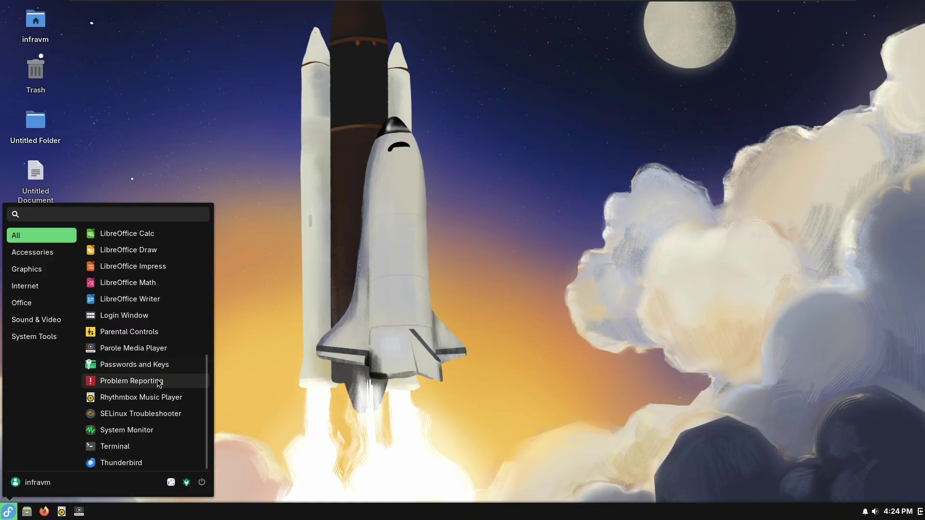
{"action": "scroll", "coordinate": [142, 383], "scroll_direction": "up", "scroll_amount": 3}
{"action": "scroll", "coordinate": [135, 385], "scroll_direction": "up", "scroll_amount": 3}
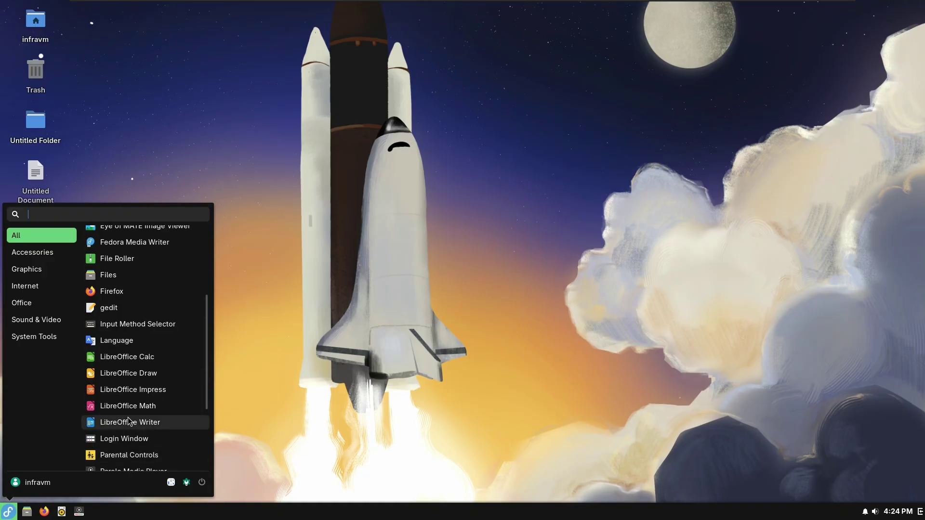
{"action": "left_click", "coordinate": [127, 290]}
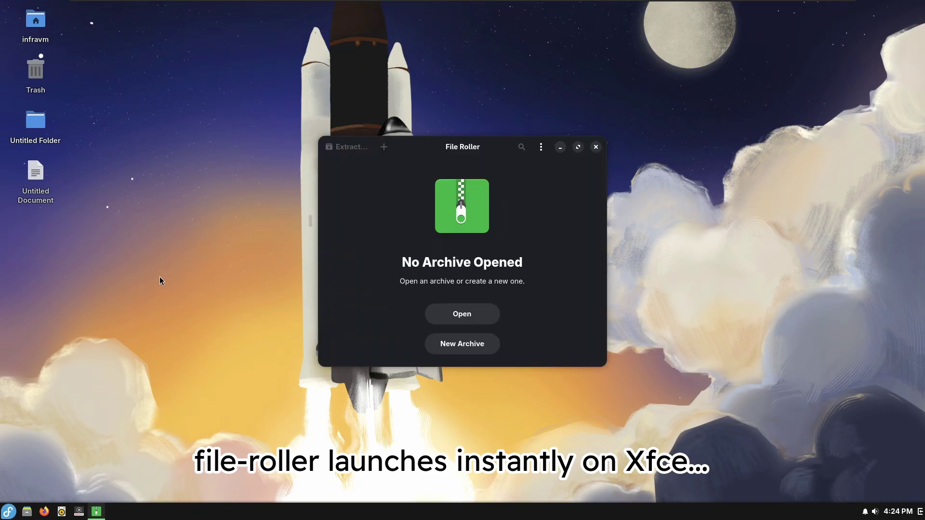
{"action": "left_click_drag", "start_coordinate": [428, 155], "coordinate": [717, 255]}
{"action": "left_click", "coordinate": [812, 243]}
{"action": "left_click", "coordinate": [812, 242]}
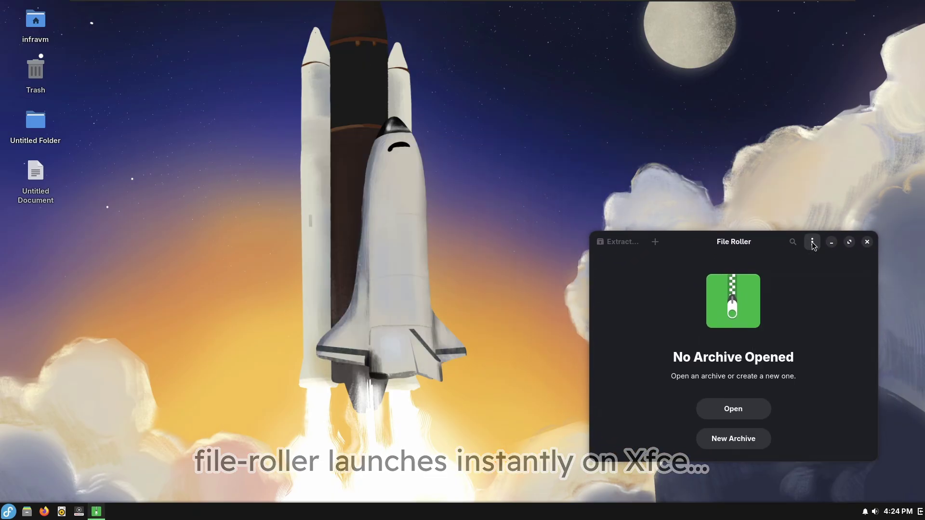
- Open Budgie Control Center beside File Roller, look through its list of settings pages and close it
{"action": "left_click", "coordinate": [6, 516]}
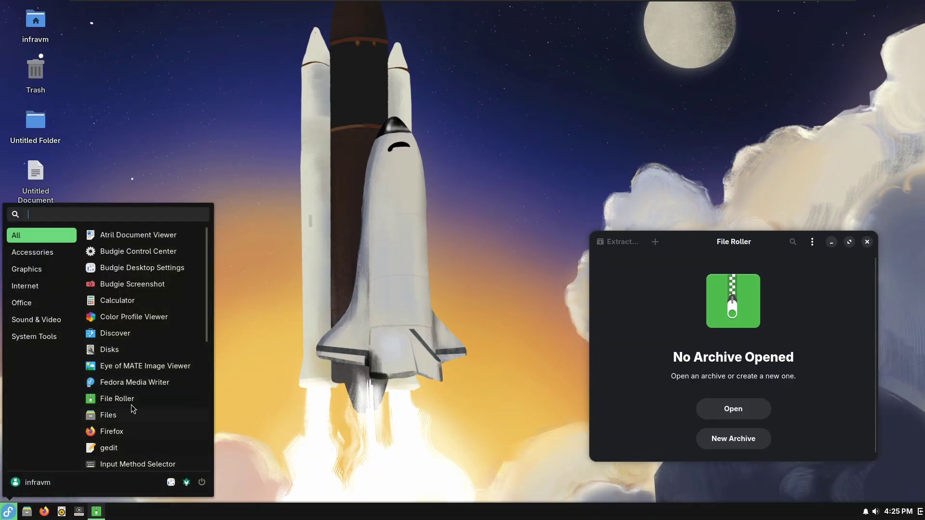
{"action": "left_click", "coordinate": [188, 486]}
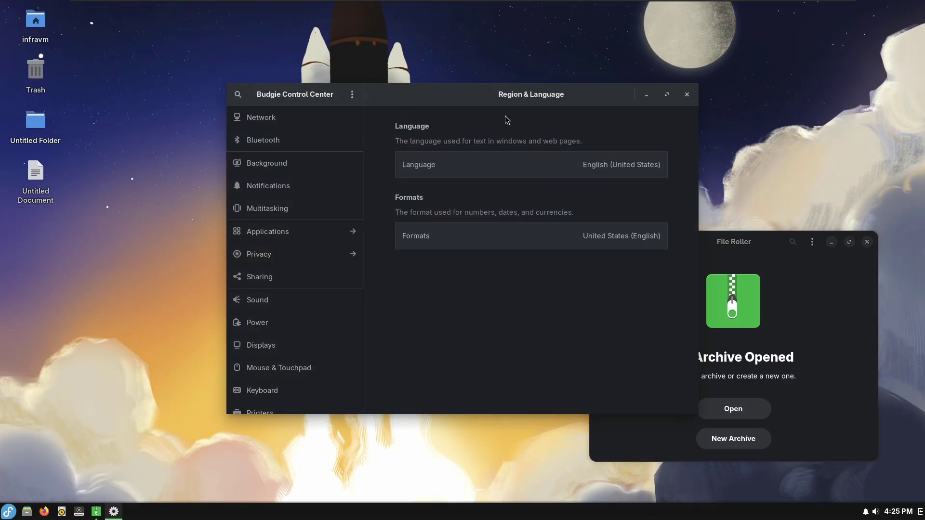
{"action": "left_click_drag", "start_coordinate": [696, 226], "coordinate": [707, 146]}
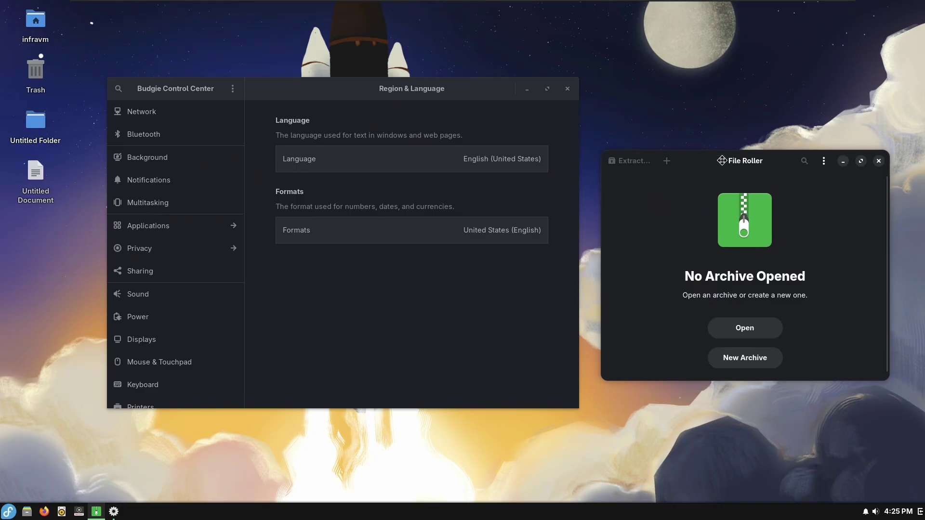
{"action": "left_click", "coordinate": [505, 318]}
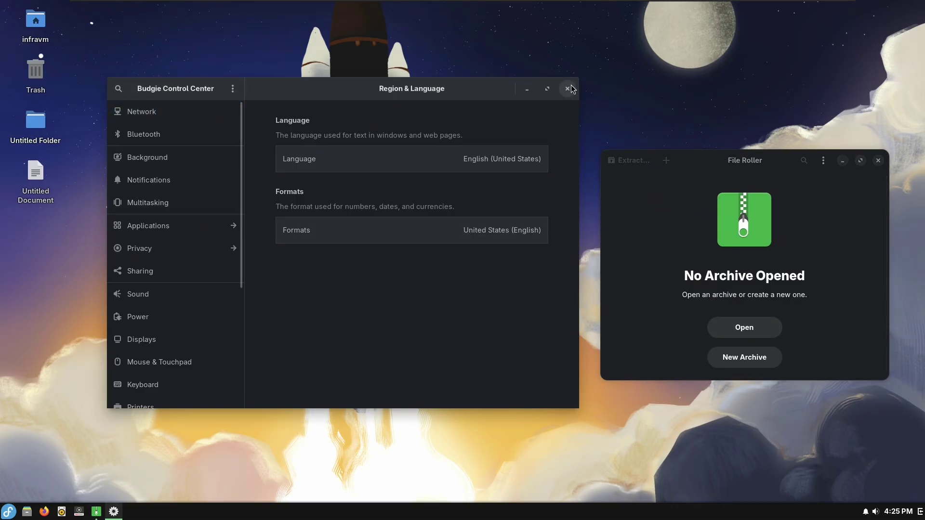
{"action": "scroll", "coordinate": [127, 374], "scroll_direction": "down", "scroll_amount": 5}
{"action": "scroll", "coordinate": [134, 375], "scroll_direction": "up", "scroll_amount": 5}
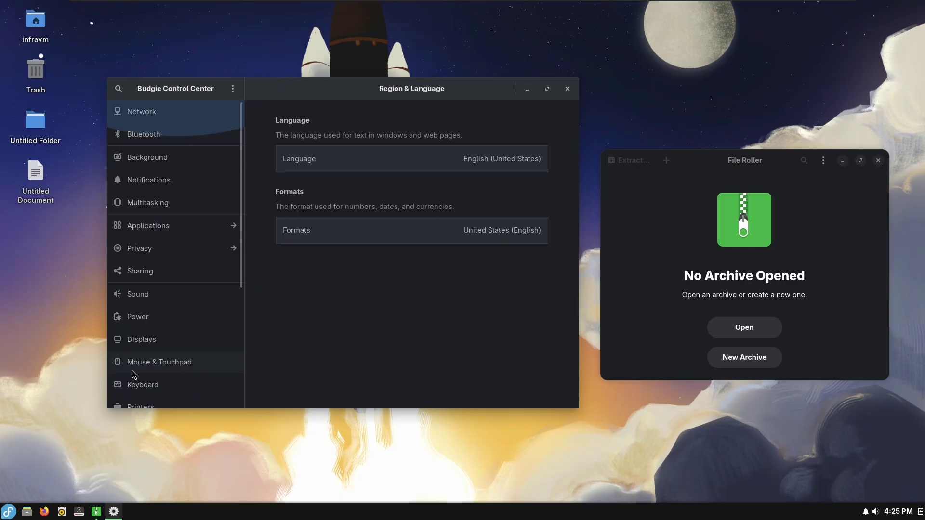
{"action": "left_click", "coordinate": [568, 91]}
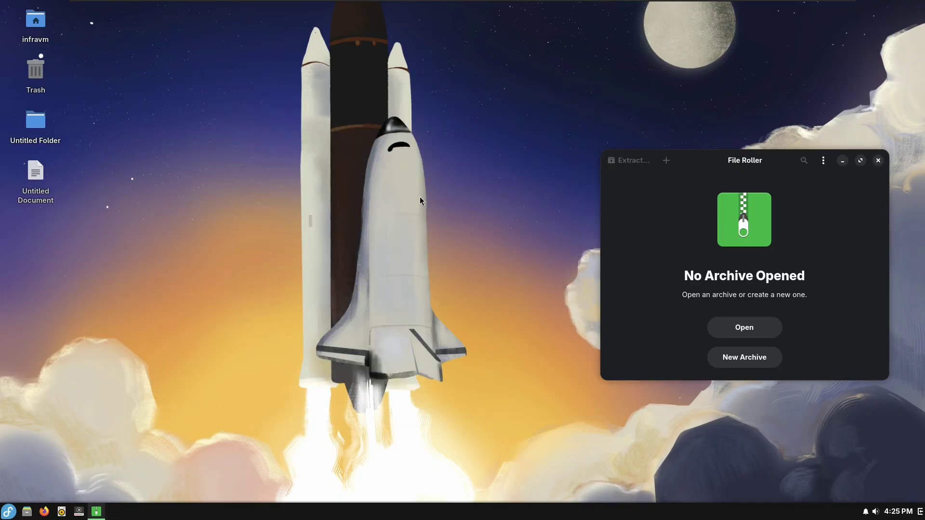
- Open Budgie Desktop Settings, set the Widgets theme to Pocillo-light and turn off Dark theme
{"action": "left_click", "coordinate": [8, 512]}
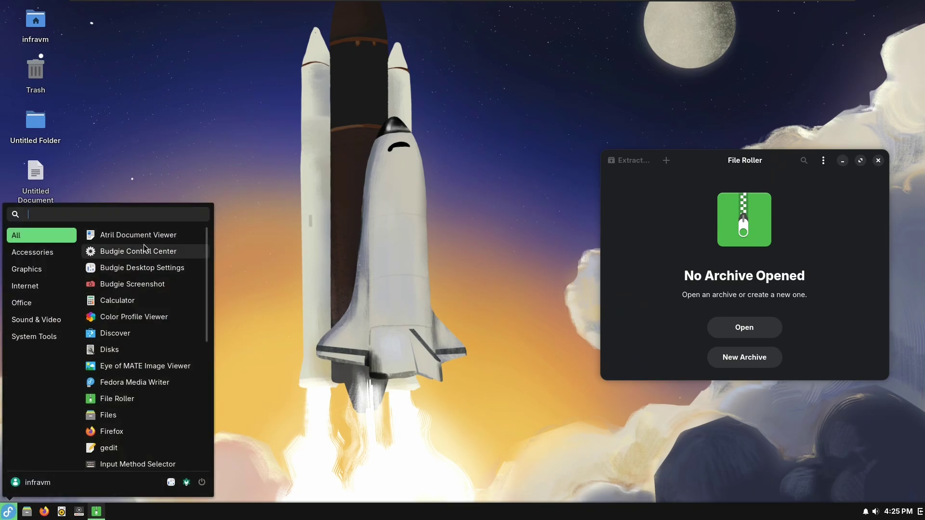
{"action": "left_click", "coordinate": [140, 267]}
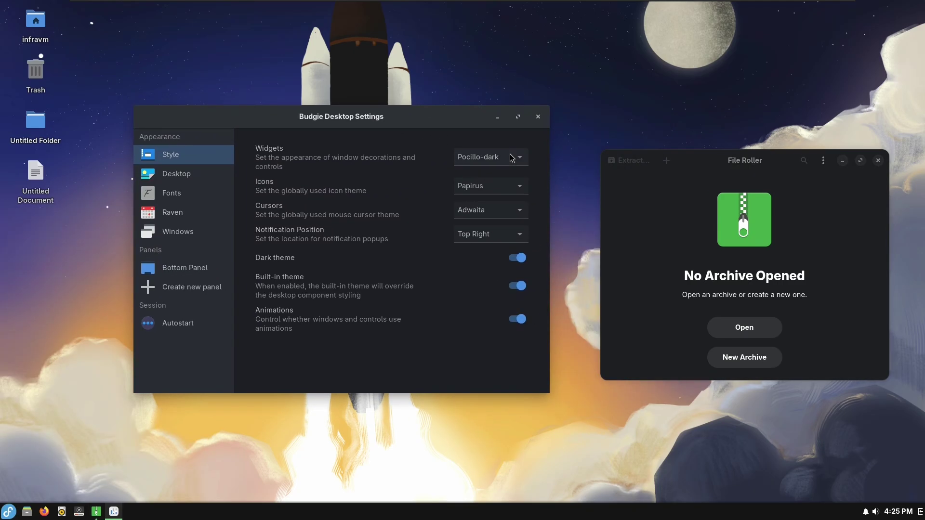
{"action": "left_click", "coordinate": [512, 158]}
{"action": "left_click", "coordinate": [497, 172]}
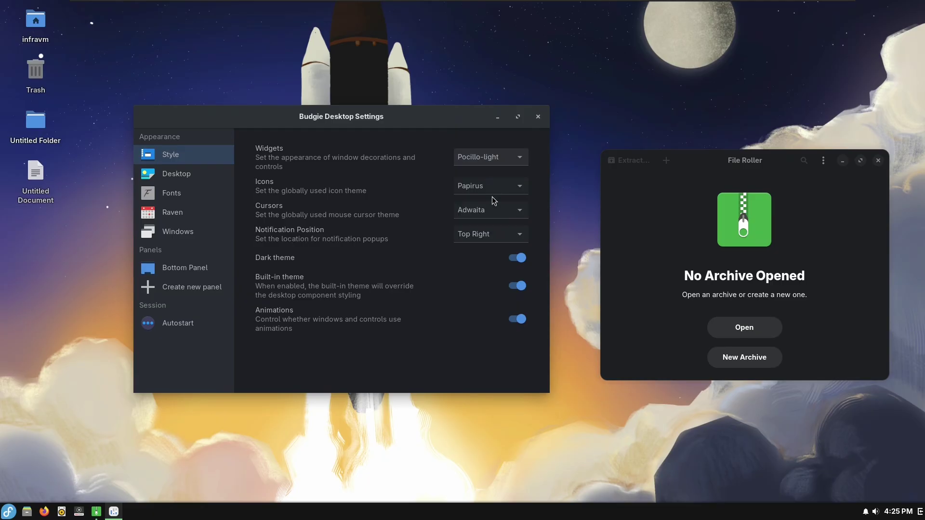
{"action": "left_click", "coordinate": [519, 261]}
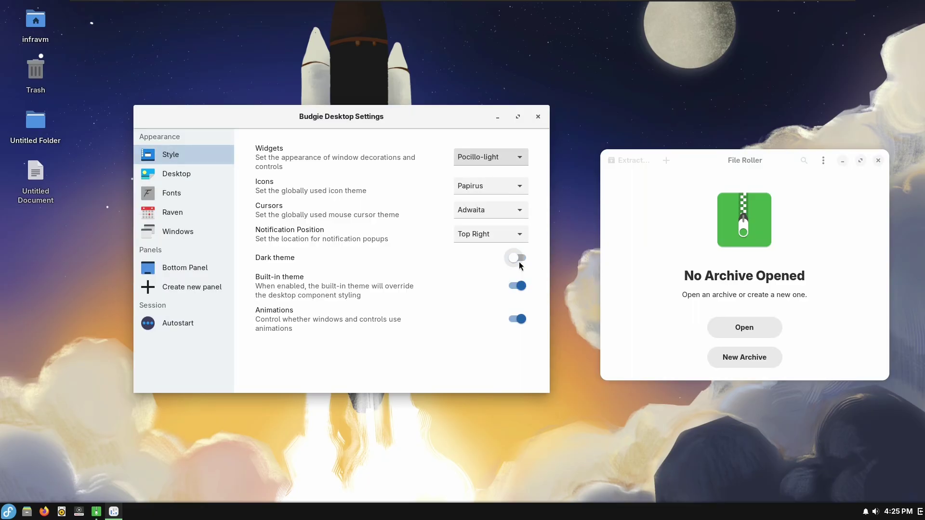
- Set the Widgets theme back to Pocillo-dark and turn Dark theme on again
{"action": "left_click", "coordinate": [512, 157]}
{"action": "left_click", "coordinate": [509, 264]}
{"action": "left_click", "coordinate": [520, 259]}
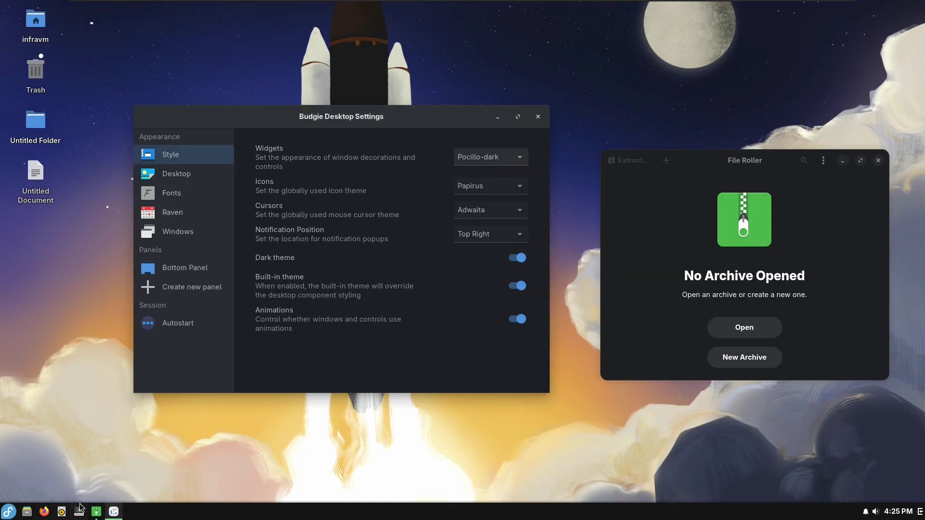
- Open Discover, look at the applications in its System category and close it
{"action": "left_click", "coordinate": [10, 514]}
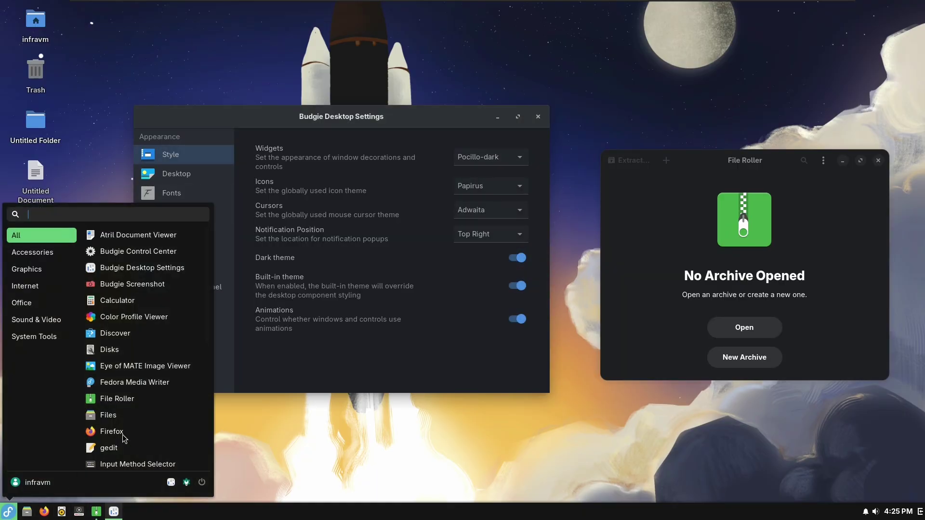
{"action": "left_click", "coordinate": [108, 332]}
{"action": "left_click", "coordinate": [95, 391]}
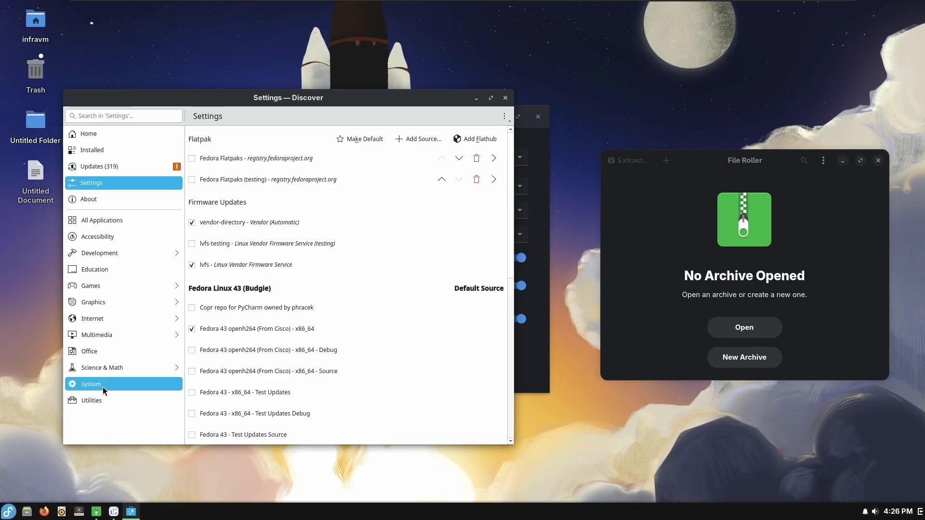
{"action": "left_click", "coordinate": [119, 116]}
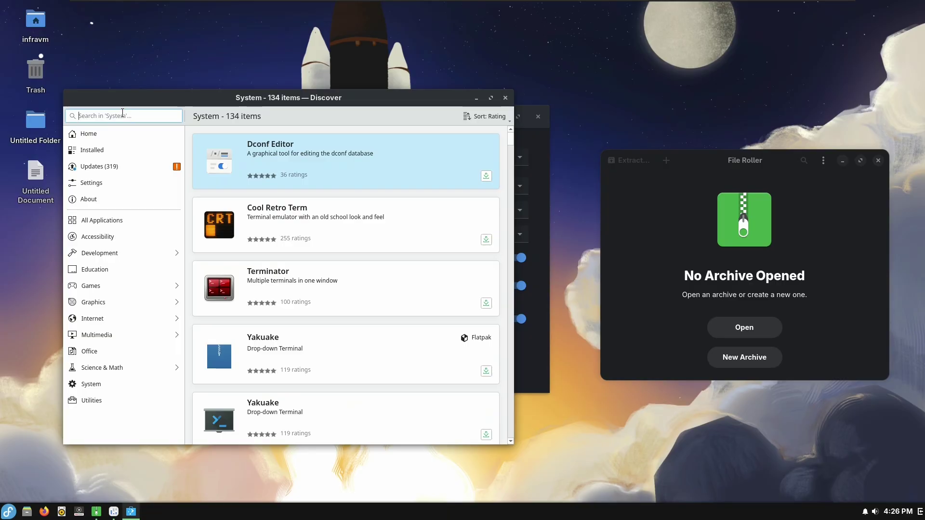
{"action": "left_click", "coordinate": [505, 98]}
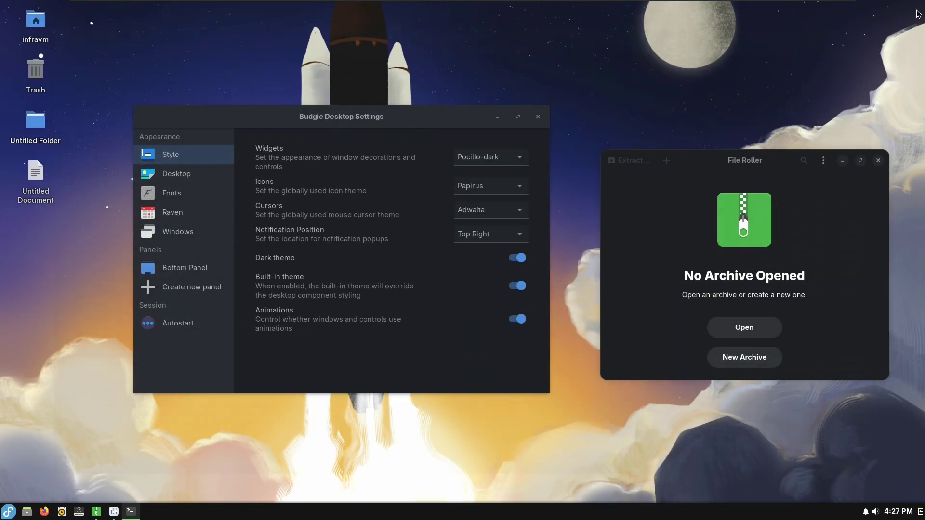
- Check the available widget themes, restart Budgie Desktop Settings and set the Widgets theme to Arc-Dark
{"action": "left_click", "coordinate": [483, 157]}
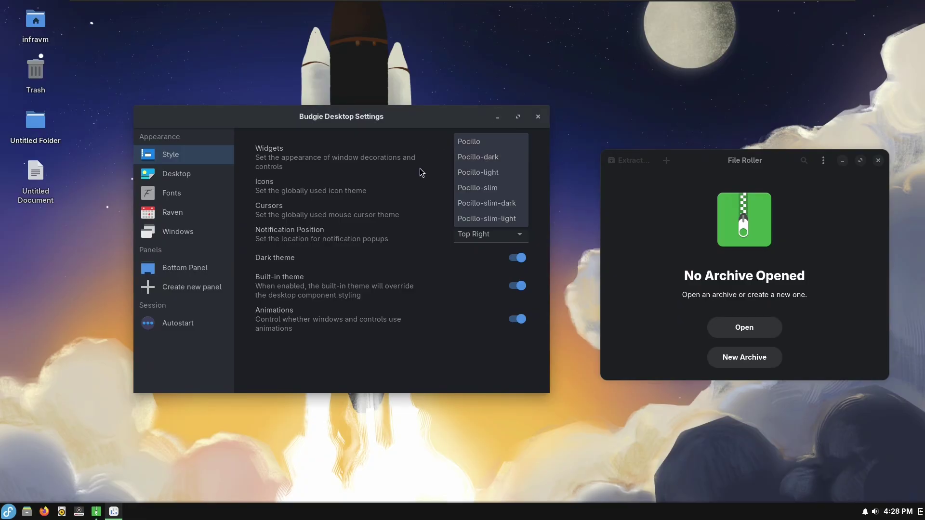
{"action": "left_click", "coordinate": [540, 120]}
{"action": "left_click", "coordinate": [540, 121]}
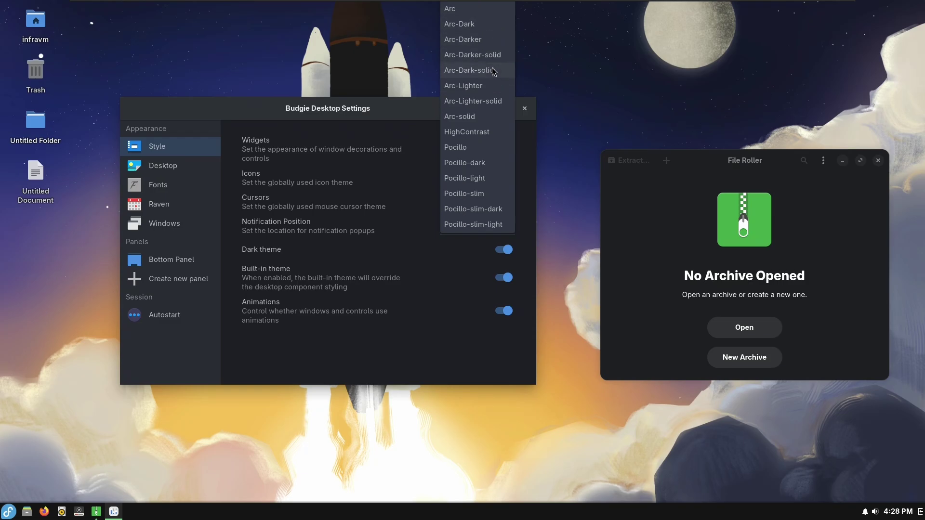
{"action": "left_click", "coordinate": [472, 20]}
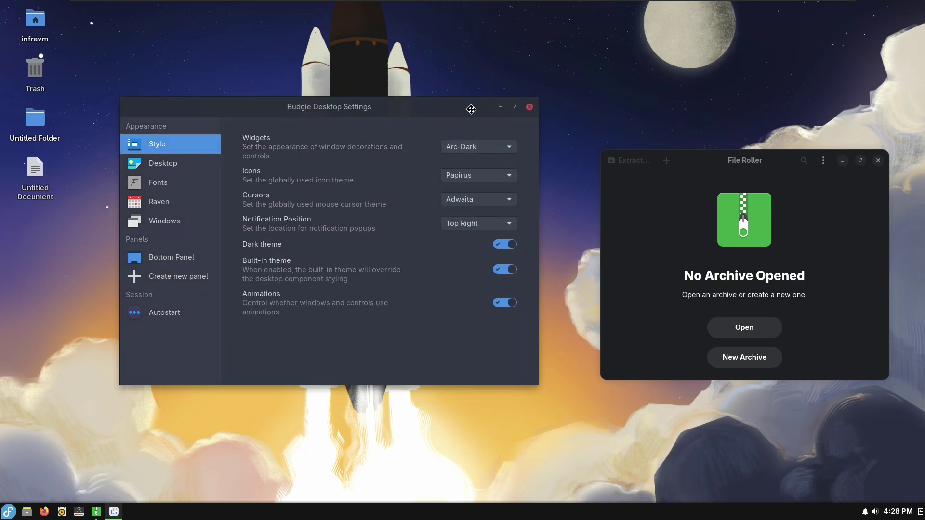
- Inspect the window decorations by moving the open windows, and close File Roller and Budgie Desktop Settings
{"action": "left_click_drag", "start_coordinate": [472, 106], "coordinate": [522, 135]}
{"action": "left_click_drag", "start_coordinate": [672, 164], "coordinate": [650, 143]}
{"action": "left_click", "coordinate": [855, 140]}
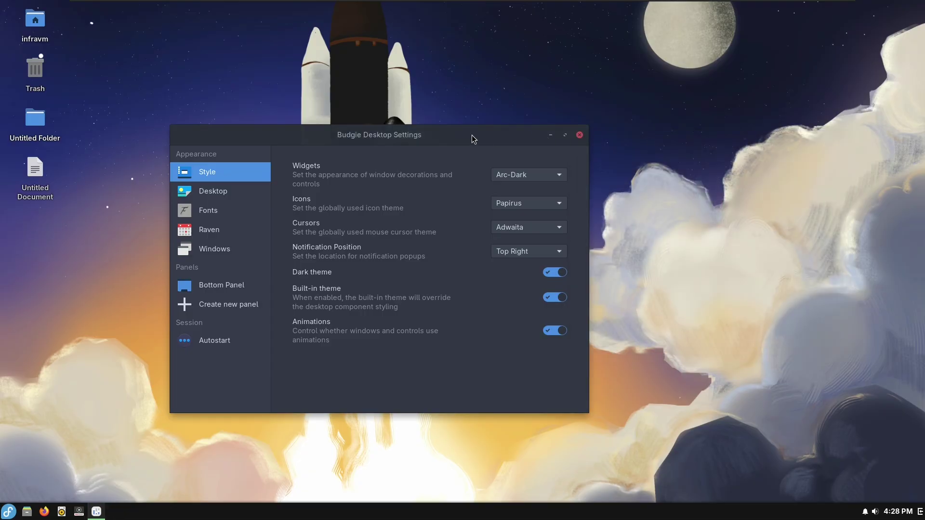
{"action": "left_click_drag", "start_coordinate": [473, 139], "coordinate": [528, 158]}
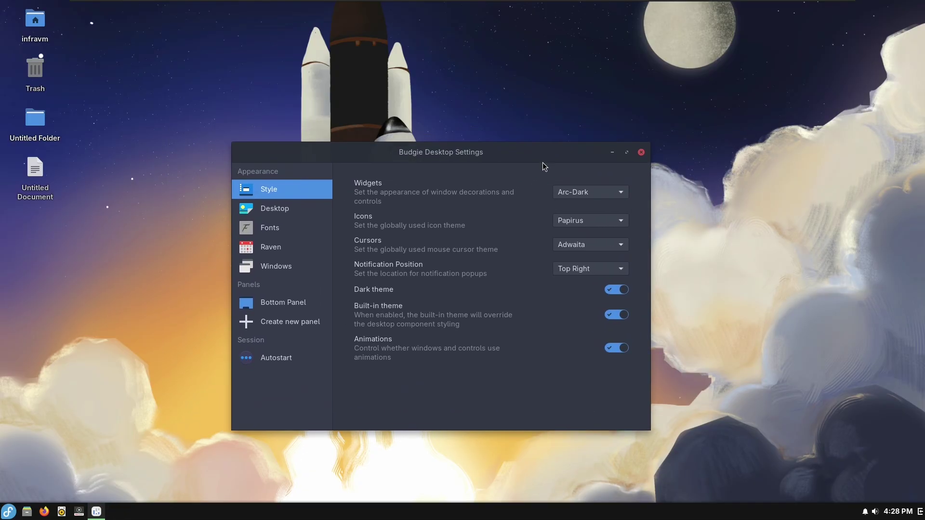
{"action": "left_click", "coordinate": [642, 152]}
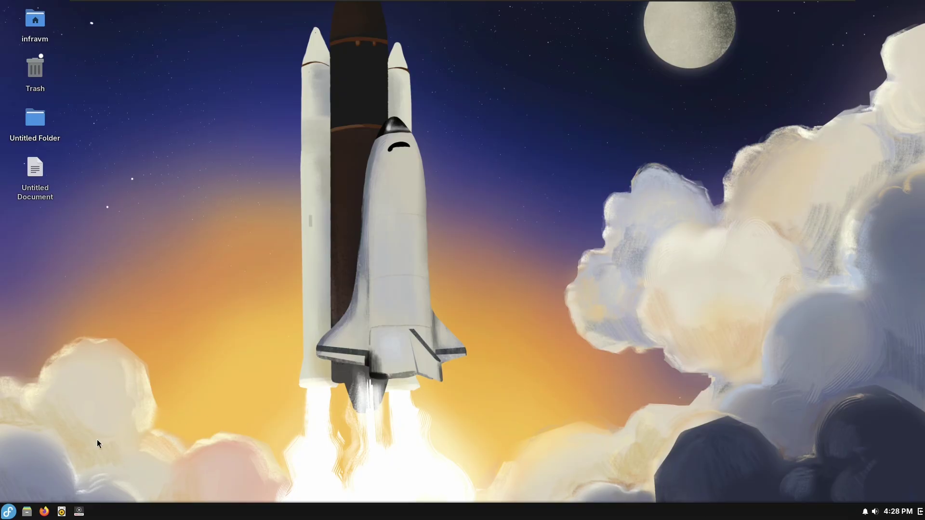
- Look at the Bottom Panel's applets and settings in Budgie Desktop Settings and close the window
{"action": "left_click", "coordinate": [9, 513]}
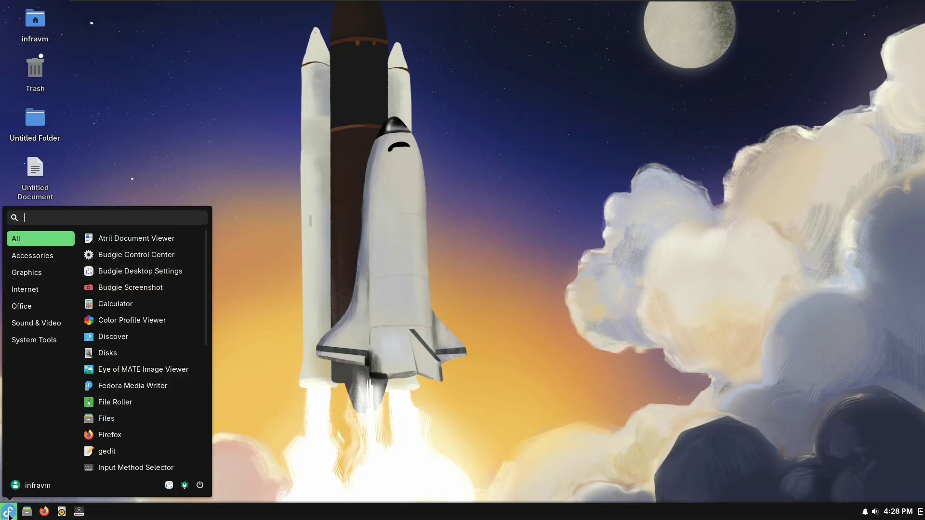
{"action": "left_click", "coordinate": [10, 514]}
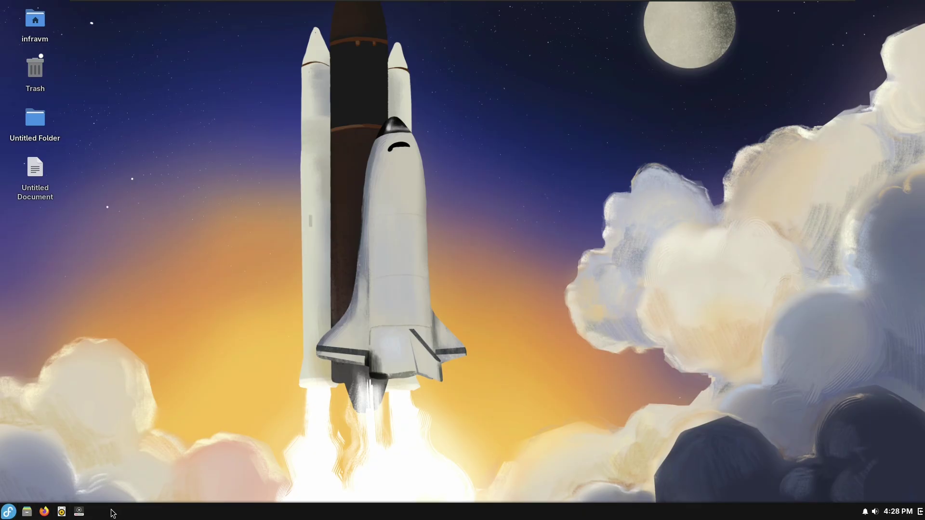
{"action": "left_click", "coordinate": [9, 513]}
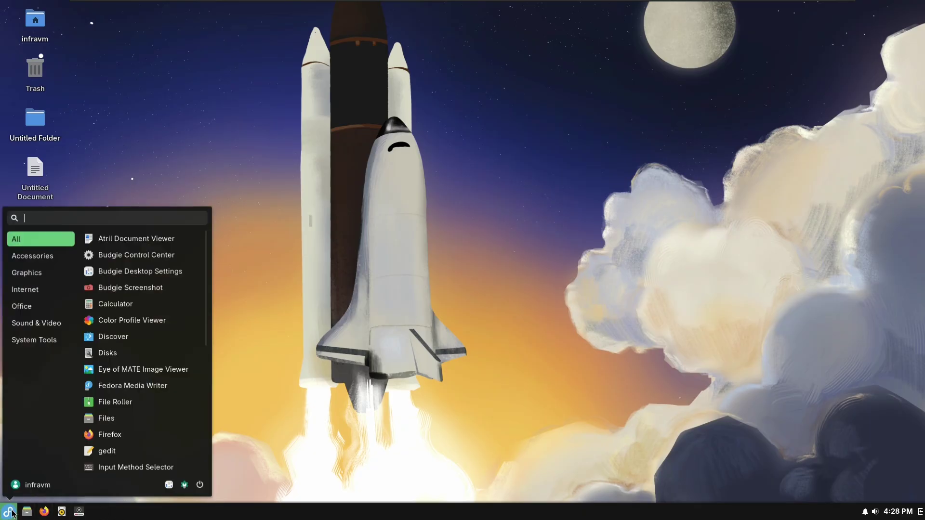
{"action": "left_click", "coordinate": [168, 485]}
{"action": "left_click", "coordinate": [315, 273]}
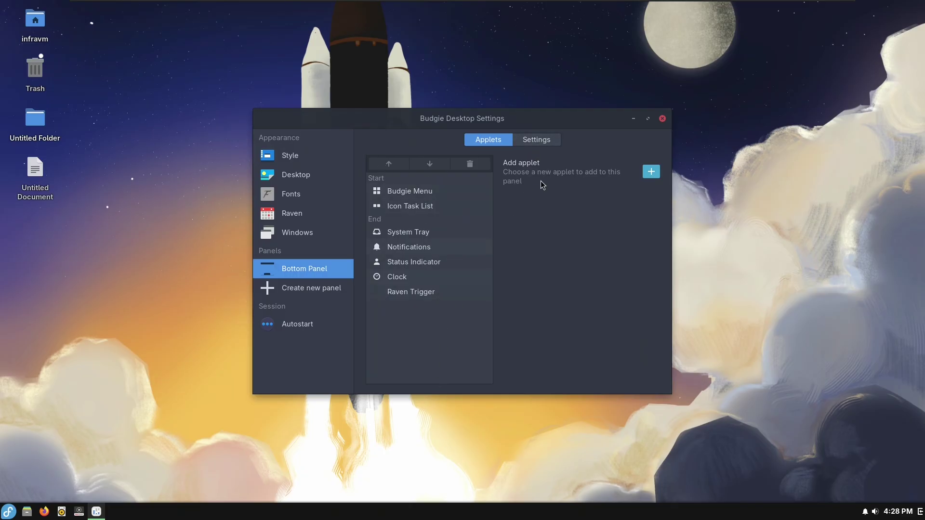
{"action": "left_click", "coordinate": [523, 139]}
{"action": "left_click", "coordinate": [493, 137]}
{"action": "left_click", "coordinate": [663, 119]}
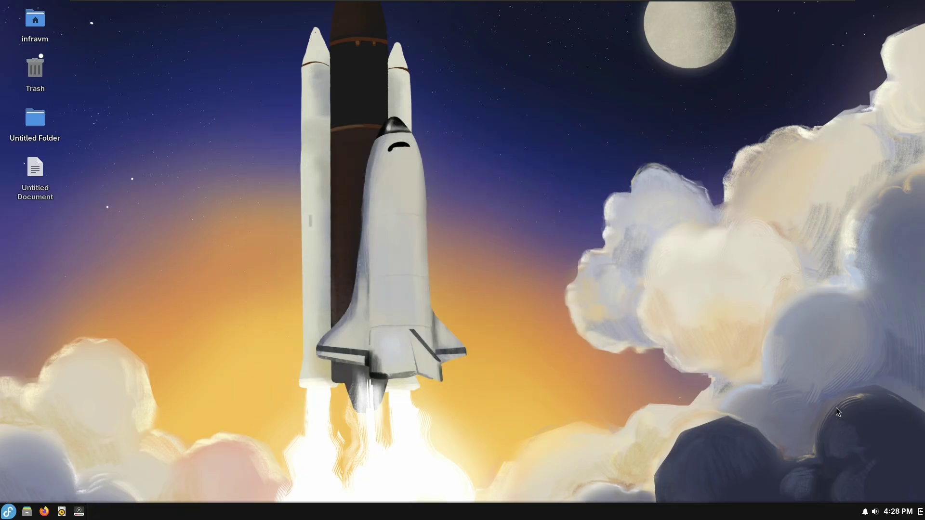
- Look at the Raven sidebar's calendar and sound widgets and close the sidebar
{"action": "left_click", "coordinate": [920, 512]}
{"action": "left_click", "coordinate": [920, 512]}
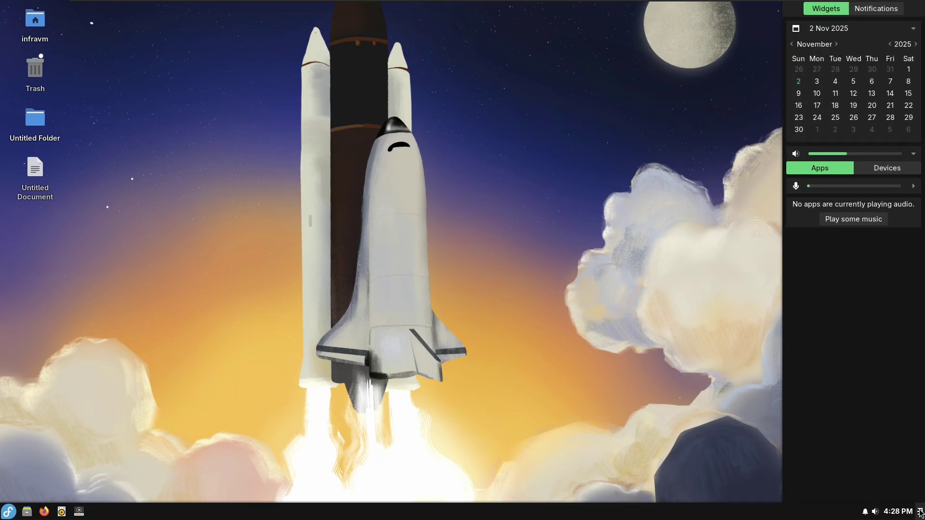
{"action": "left_click", "coordinate": [10, 512]}
{"action": "left_click", "coordinate": [10, 513]}
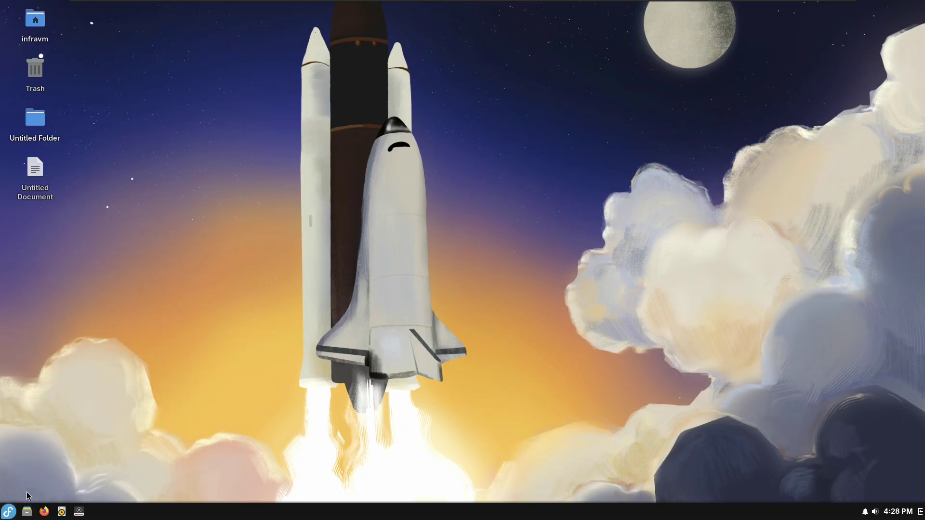
- Bring up the power dialog with the lock, log out, suspend, reboot and shutdown options
{"action": "left_click", "coordinate": [10, 513]}
{"action": "left_click", "coordinate": [10, 513]}
{"action": "left_click", "coordinate": [10, 513]}
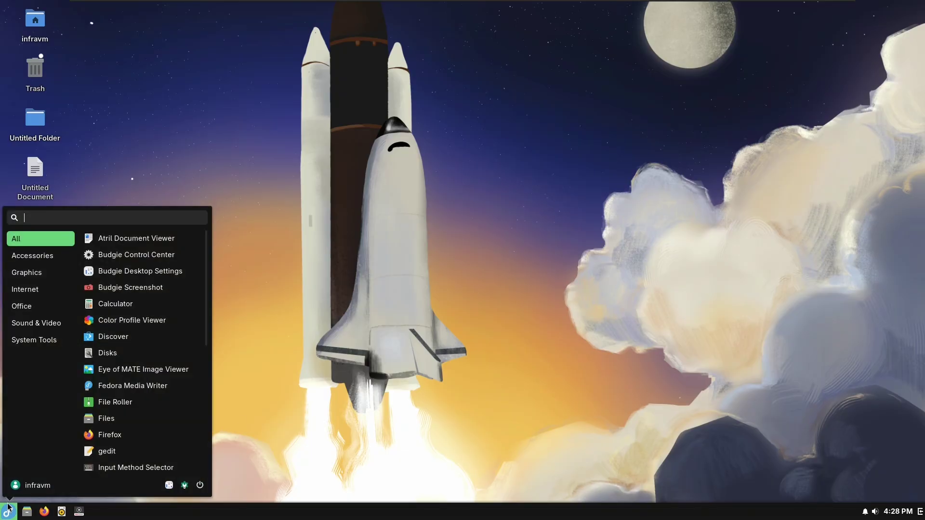
{"action": "left_click", "coordinate": [200, 486]}
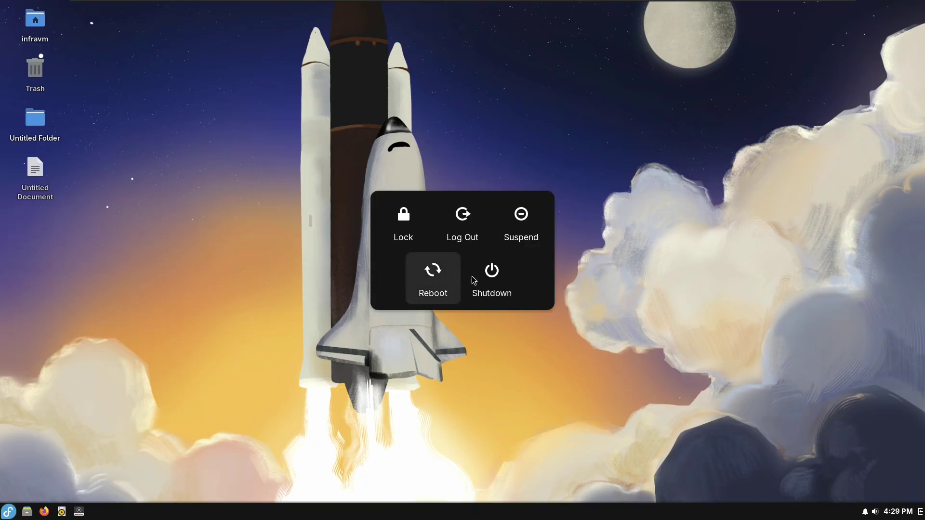